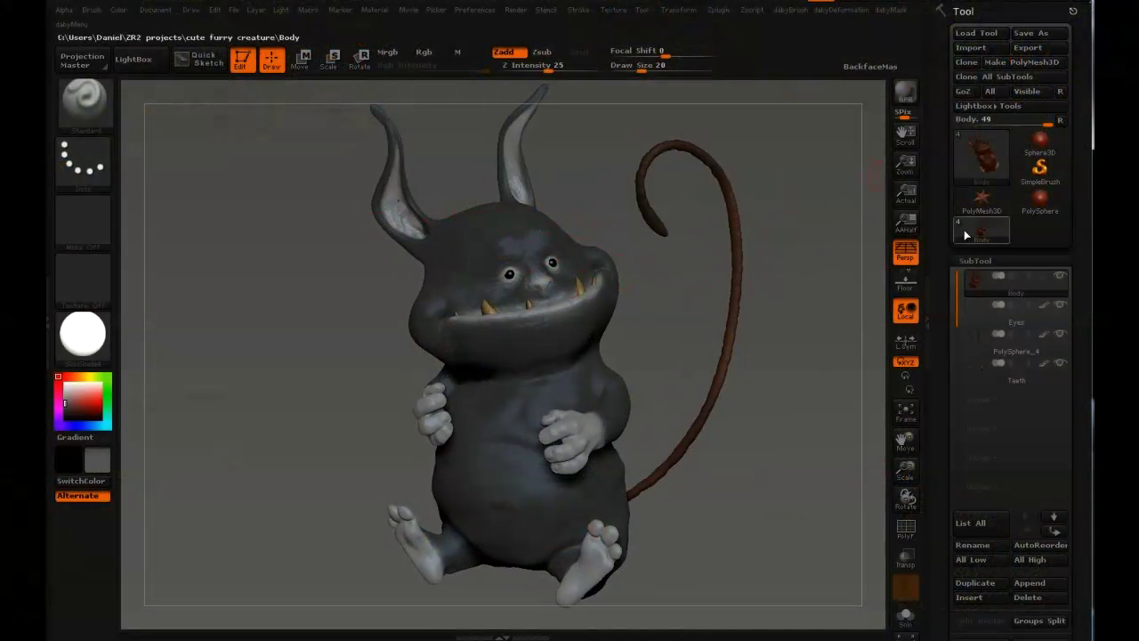
Generate a FiberMesh preview on the creature's body.
drag(944, 322, 947, 96)
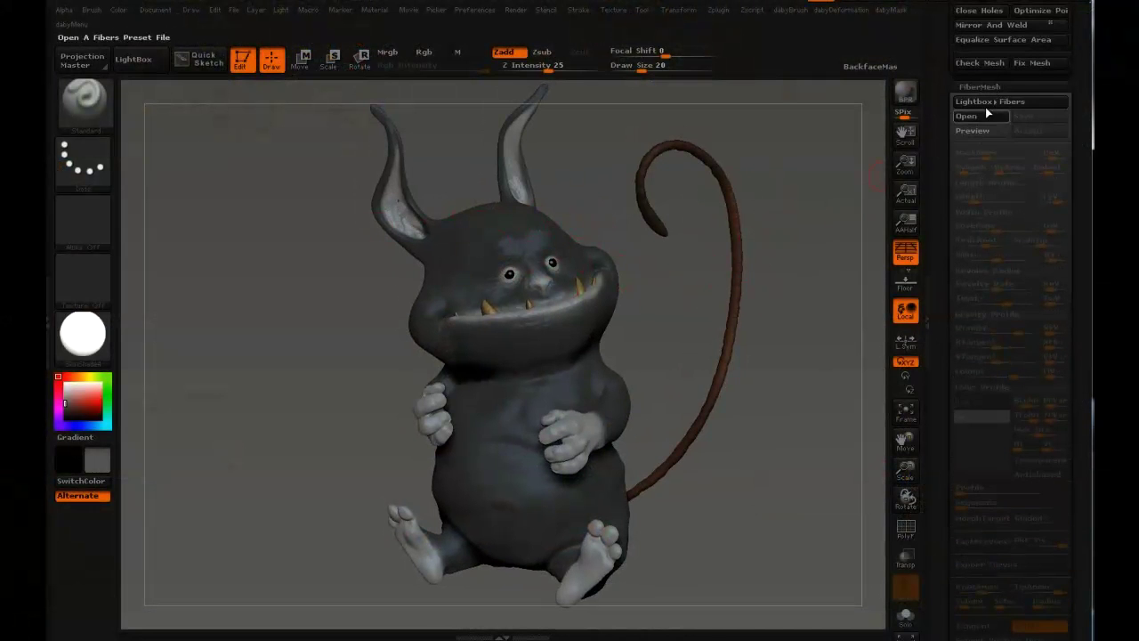
click(973, 131)
Examine the shape and segmentation of the fibers around the creature's arm and hand, and across the whole body.
drag(876, 191, 590, 427)
right_drag(590, 427, 565, 304)
drag(566, 305, 513, 313)
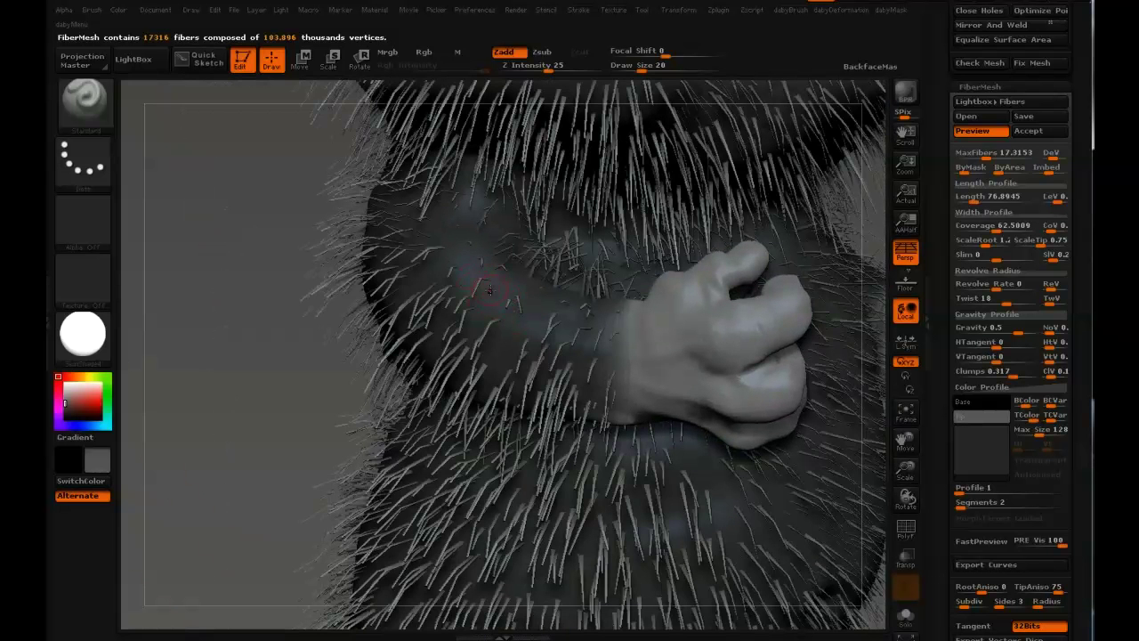
drag(588, 298, 648, 353)
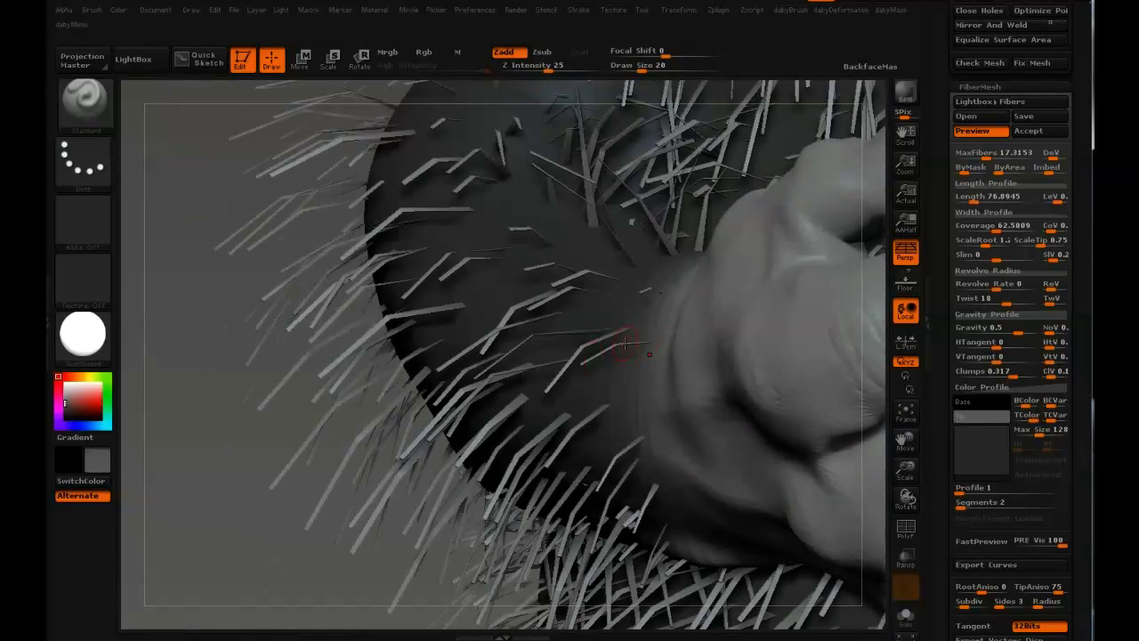
drag(616, 298, 650, 301)
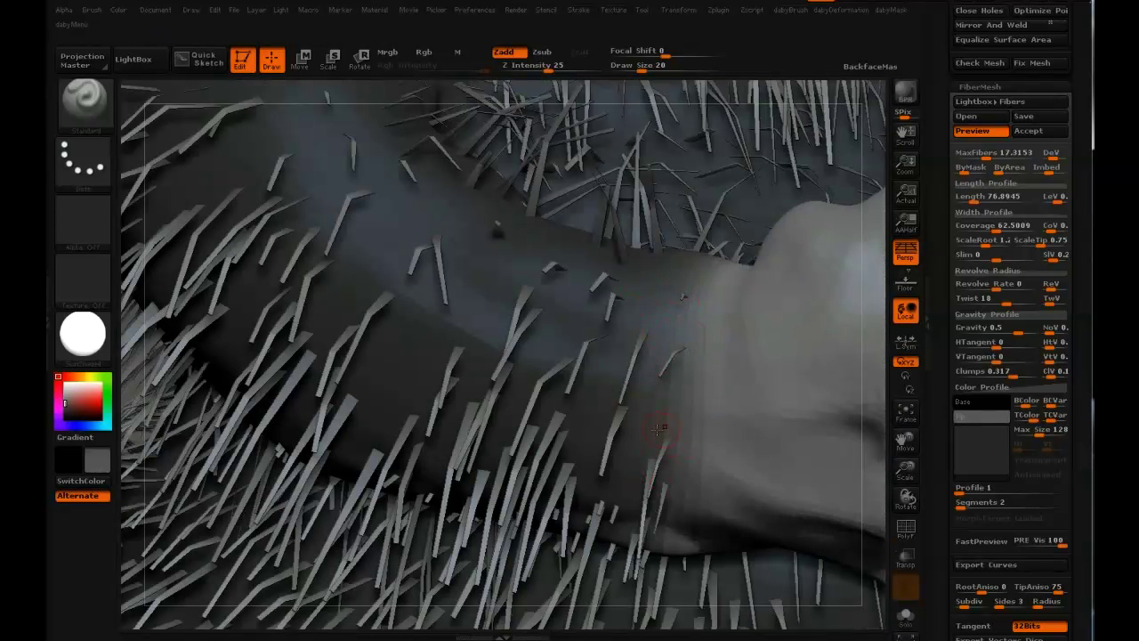
drag(652, 406, 545, 346)
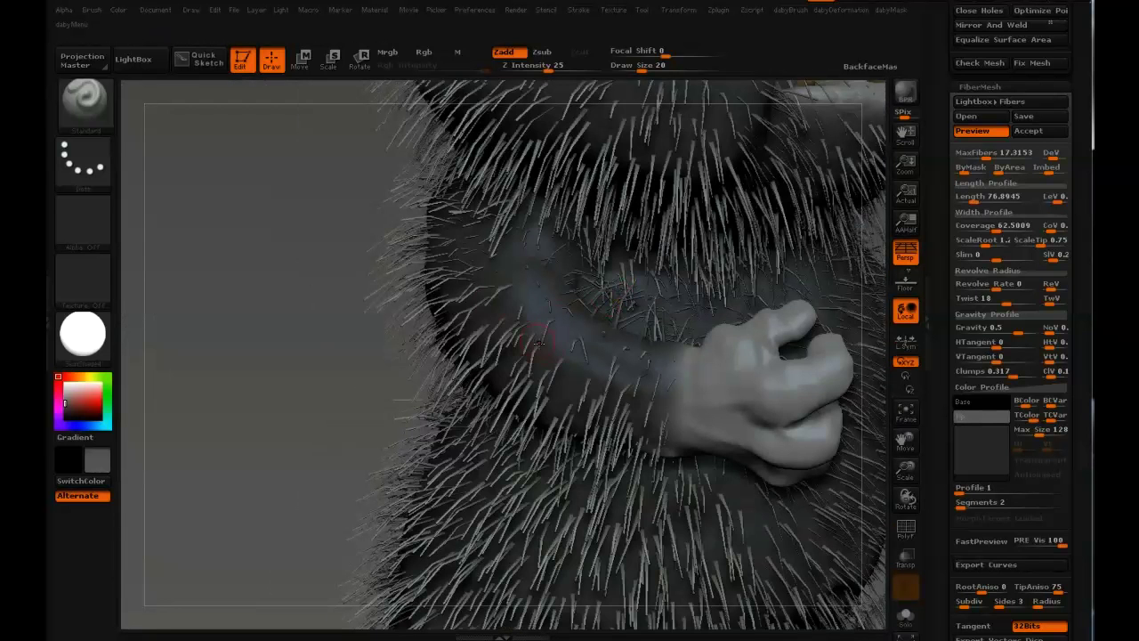
ctrl+right_drag(545, 347, 534, 235)
alt+right_drag(811, 231, 571, 267)
drag(571, 264, 800, 200)
mouse_move(716, 215)
mouse_down()
mouse_move(679, 244)
mouse_move(694, 210)
mouse_up()
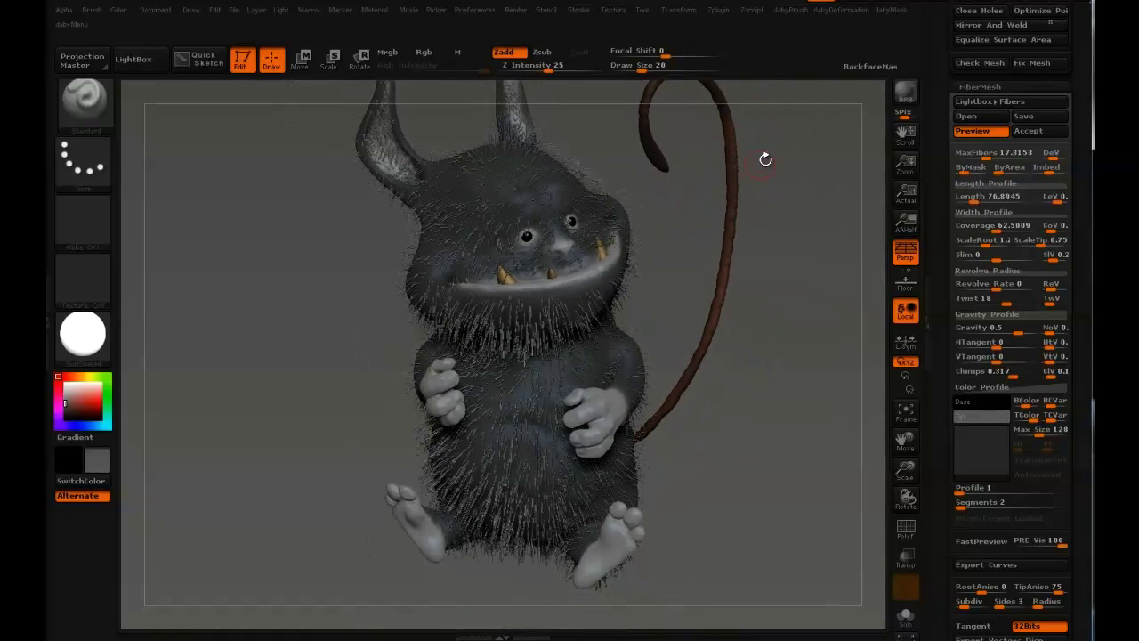
key(ctrl+shift)
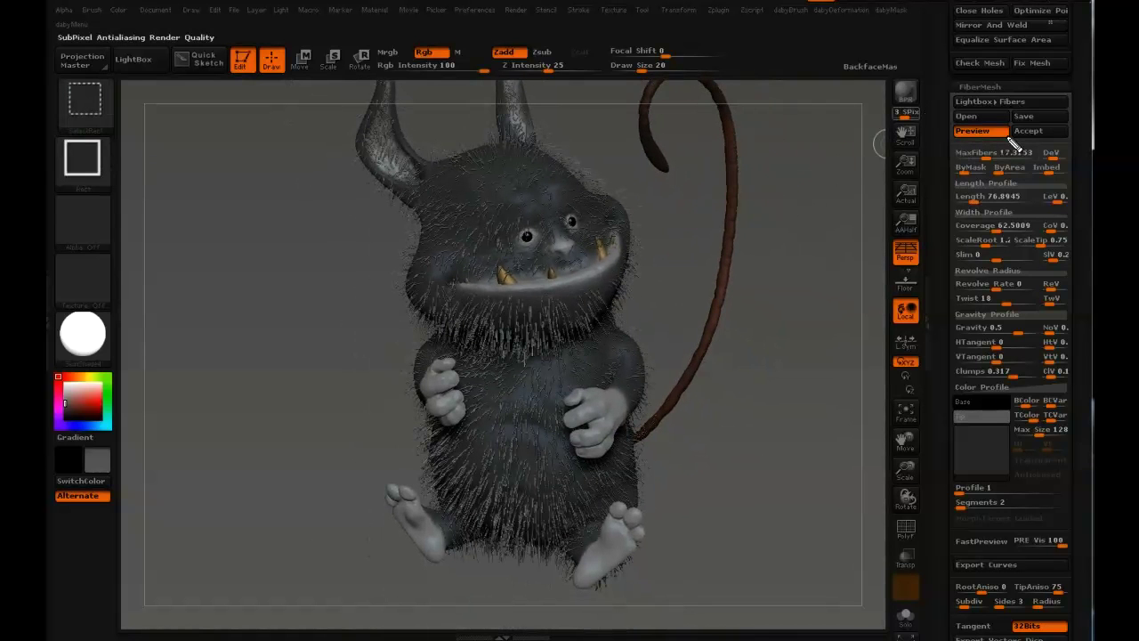
drag(949, 154, 881, 159)
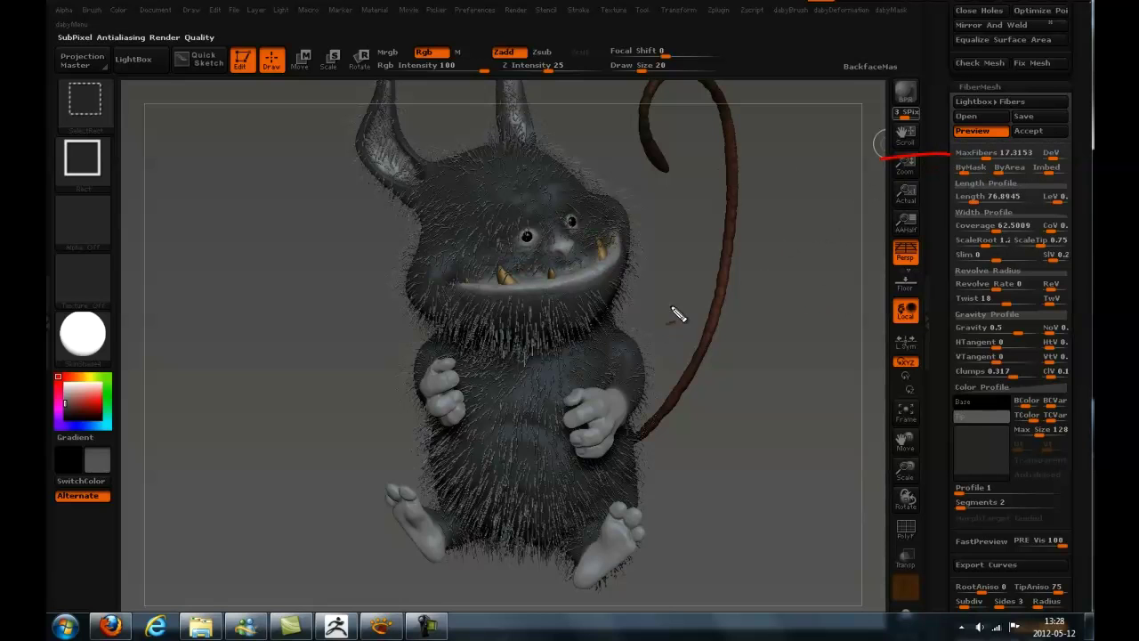
drag(747, 298, 733, 300)
drag(950, 504, 860, 496)
drag(947, 226, 901, 225)
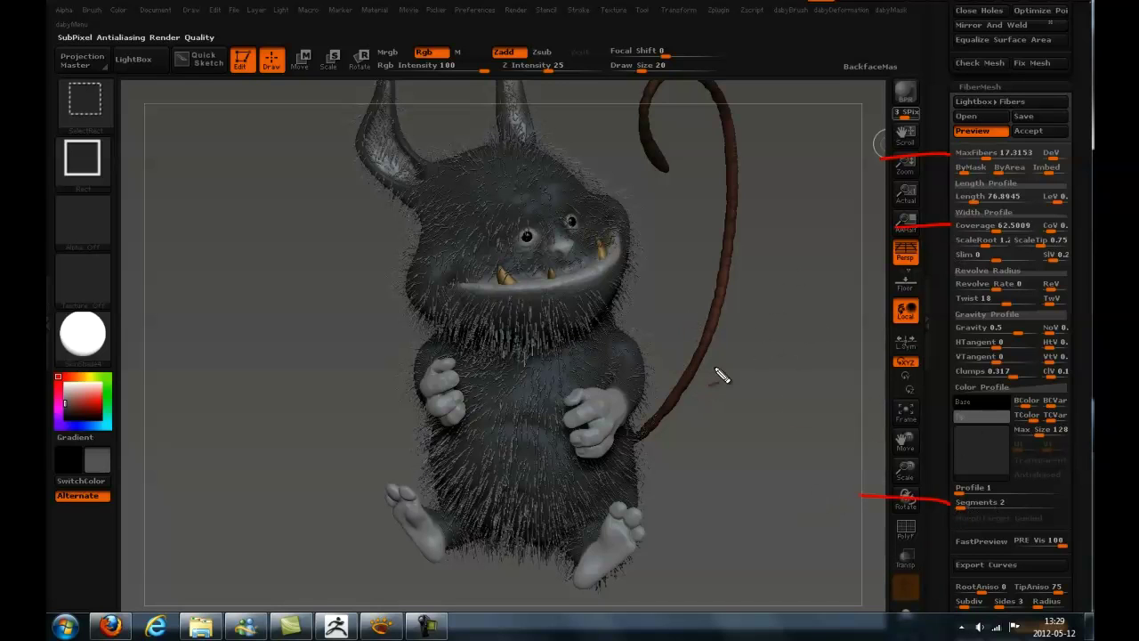
drag(711, 463, 795, 301)
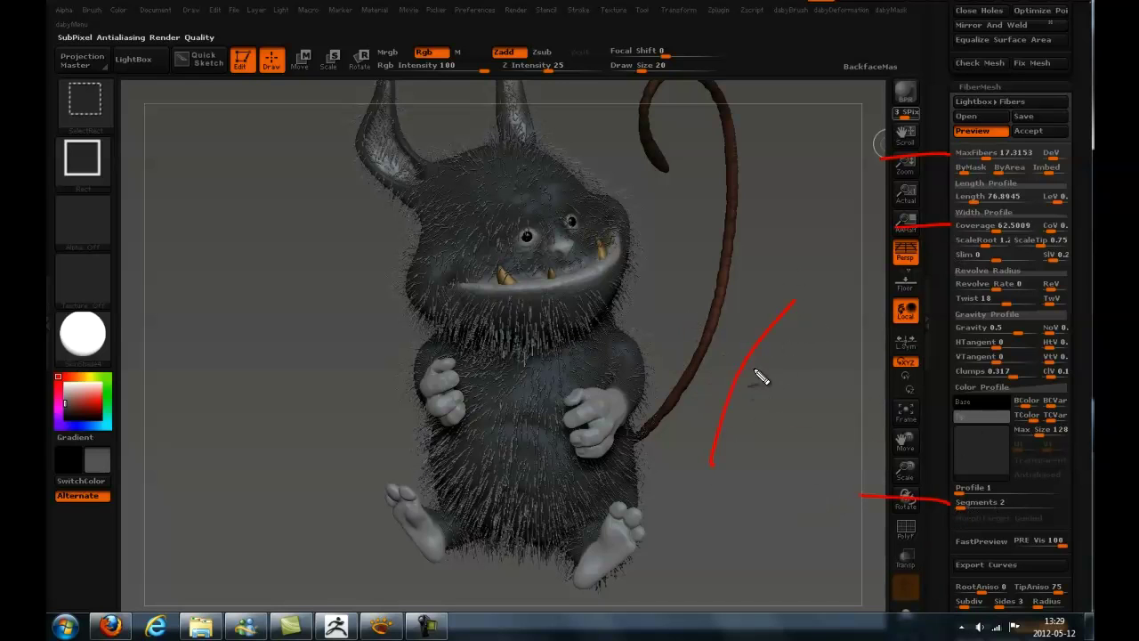
key(b)
click(723, 409)
click(759, 336)
click(756, 335)
mouse_move(806, 303)
mouse_down()
mouse_move(771, 338)
mouse_move(732, 463)
mouse_move(709, 469)
mouse_up()
drag(804, 285, 791, 286)
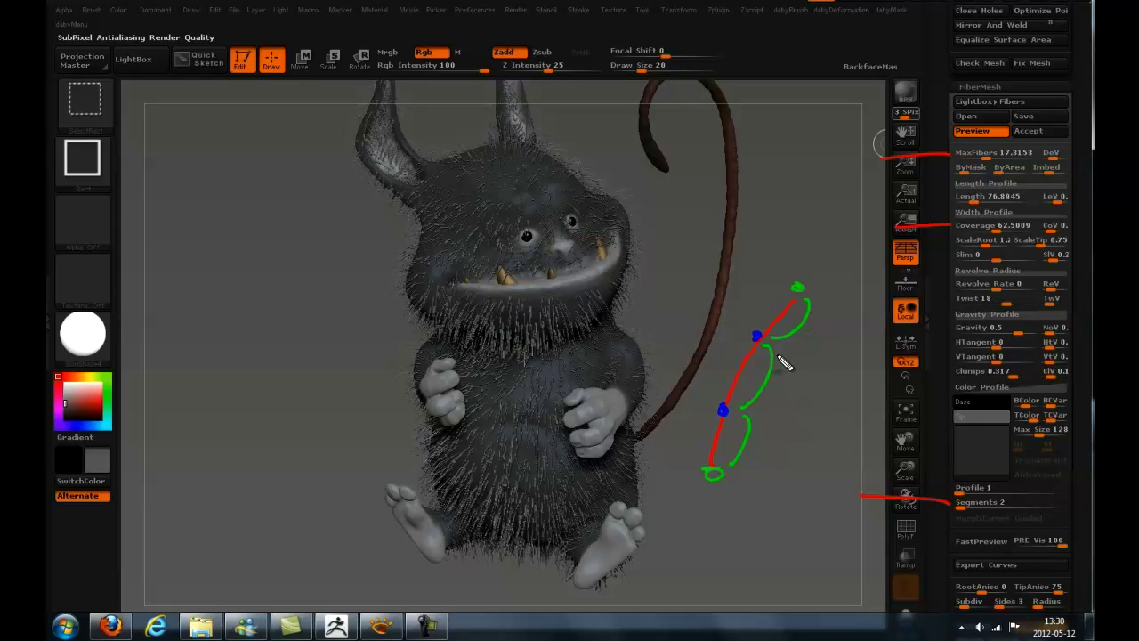
key(Escape)
Set the number of fiber segments to 3.
drag(961, 504, 961, 507)
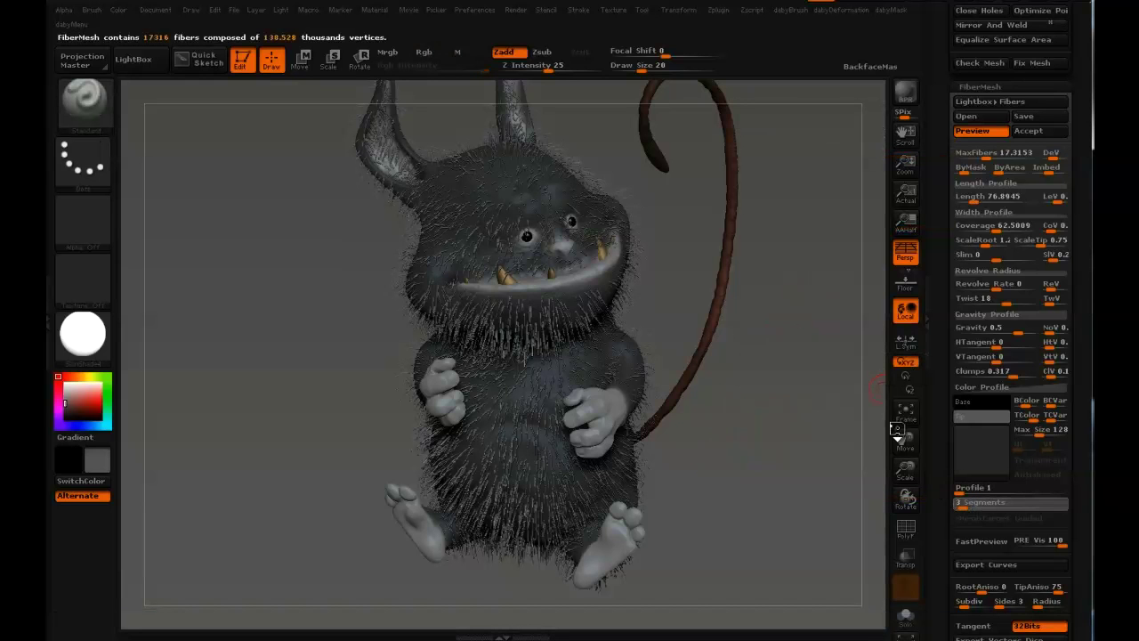
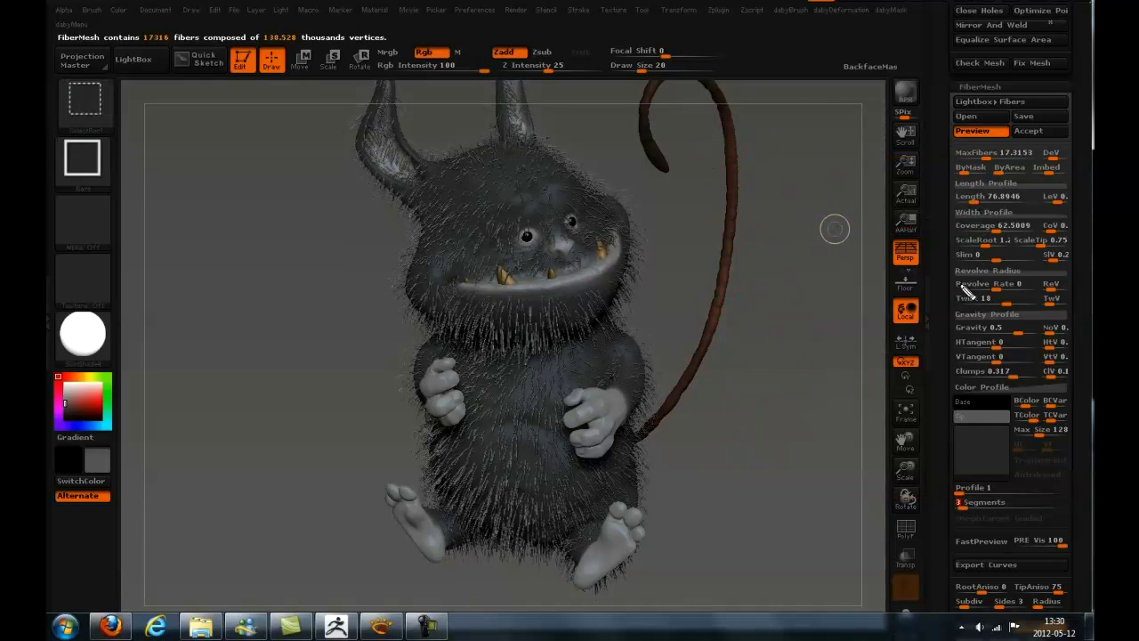
mouse_move(956, 253)
mouse_down()
mouse_move(1077, 247)
mouse_move(951, 229)
mouse_move(974, 256)
mouse_up()
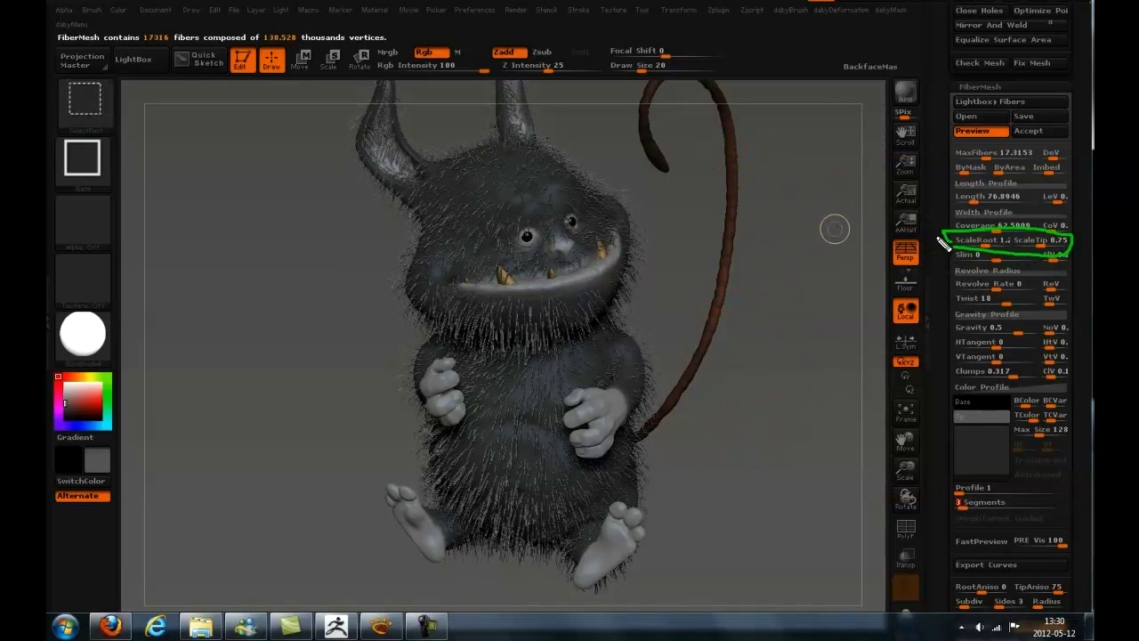
mouse_move(737, 383)
mouse_down()
mouse_move(806, 375)
mouse_move(753, 344)
mouse_up()
mouse_move(769, 204)
mouse_down()
mouse_move(755, 319)
mouse_move(776, 238)
mouse_move(817, 374)
mouse_up()
mouse_move(771, 211)
mouse_down()
mouse_move(772, 197)
mouse_move(778, 208)
mouse_up()
mouse_move(755, 385)
mouse_down()
mouse_move(775, 406)
mouse_move(817, 409)
mouse_up()
mouse_move(797, 190)
mouse_down()
mouse_move(809, 211)
mouse_move(801, 220)
mouse_up()
mouse_move(835, 381)
mouse_down()
mouse_move(857, 407)
mouse_move(890, 384)
mouse_up()
mouse_move(816, 190)
mouse_down()
mouse_move(842, 188)
mouse_move(828, 216)
mouse_up()
drag(847, 199, 864, 235)
drag(863, 203, 865, 217)
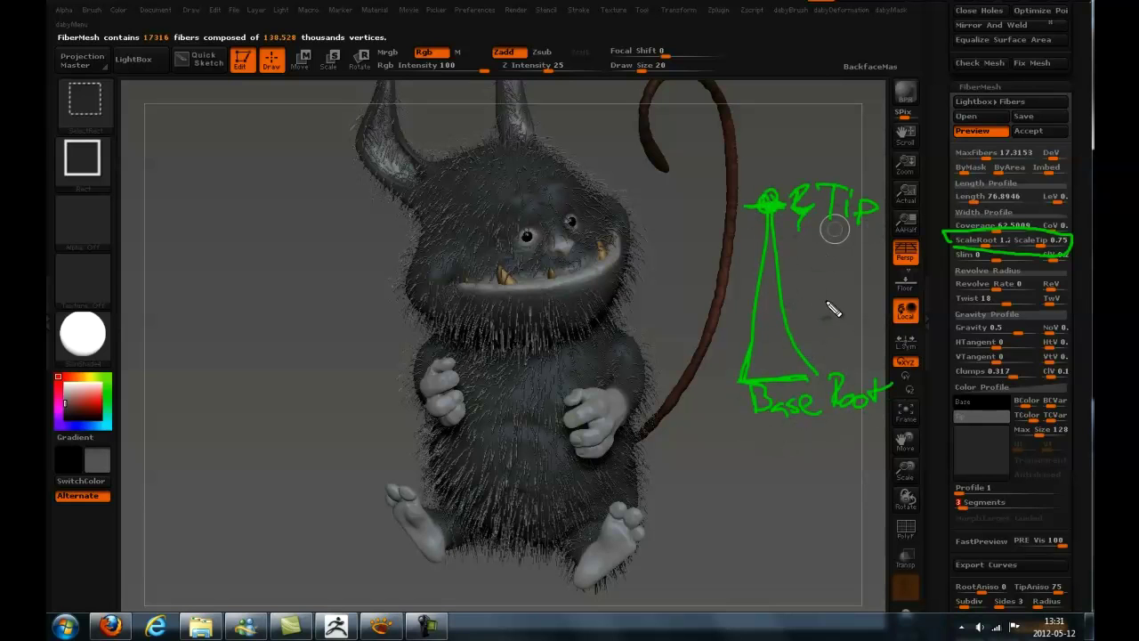
key(Escape)
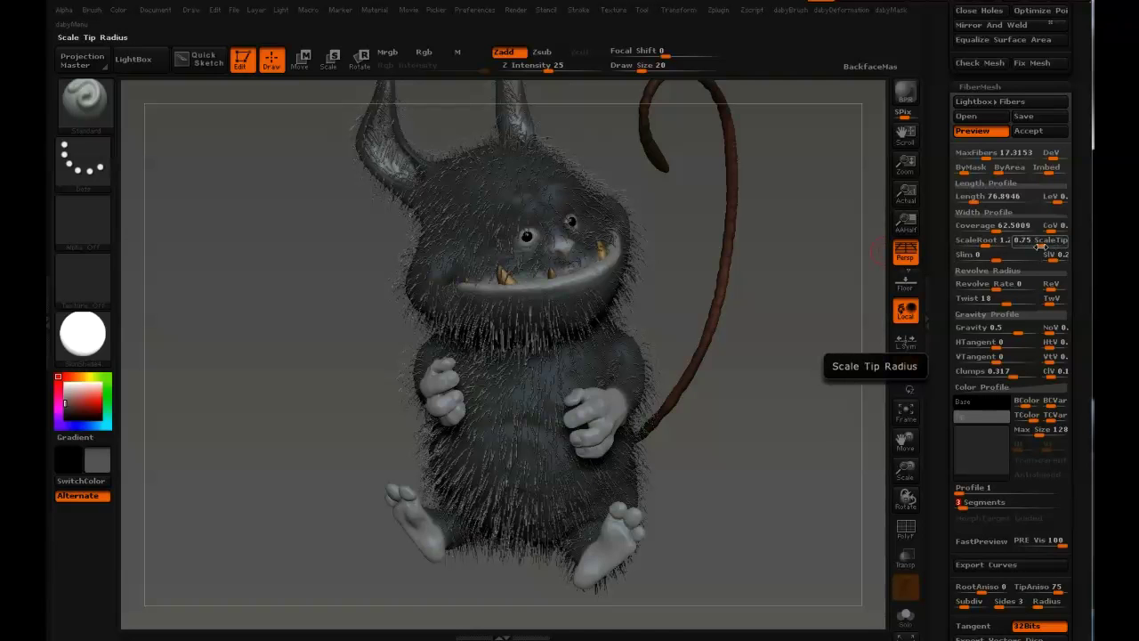
Increase the density of the body fur by setting the maximum fibers to 100.
drag(748, 241, 722, 235)
ctrl+right_drag(641, 241, 633, 243)
mouse_move(985, 155)
mouse_down()
mouse_move(997, 169)
mouse_move(1006, 144)
mouse_move(1003, 157)
mouse_up()
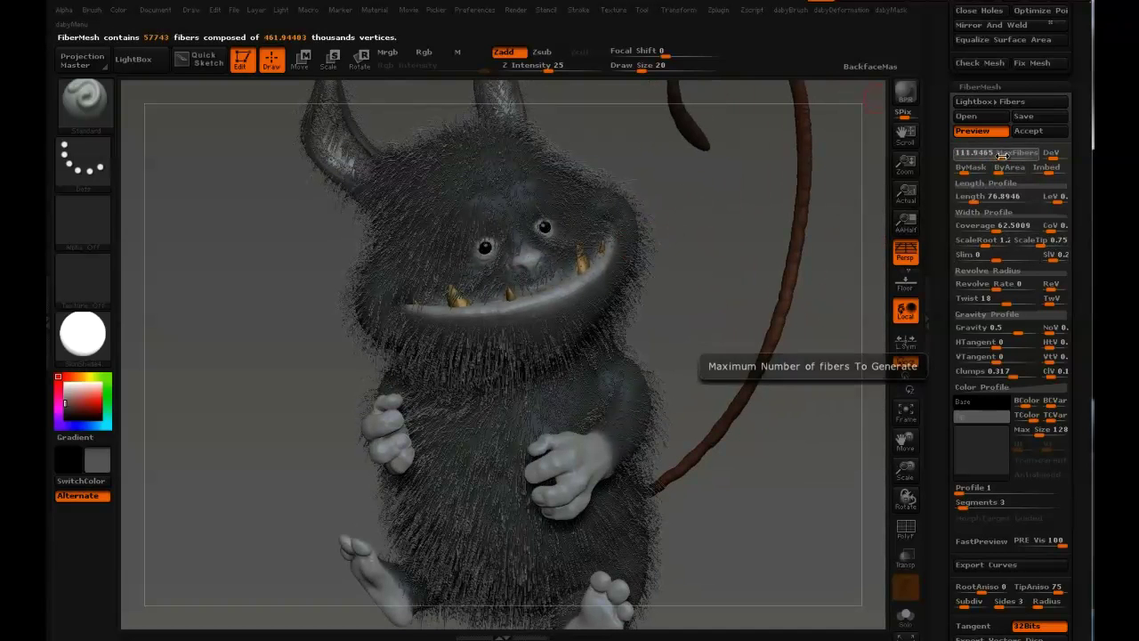
mouse_move(515, 226)
right_down()
mouse_move(570, 222)
mouse_move(538, 207)
right_up()
key(shift+f)
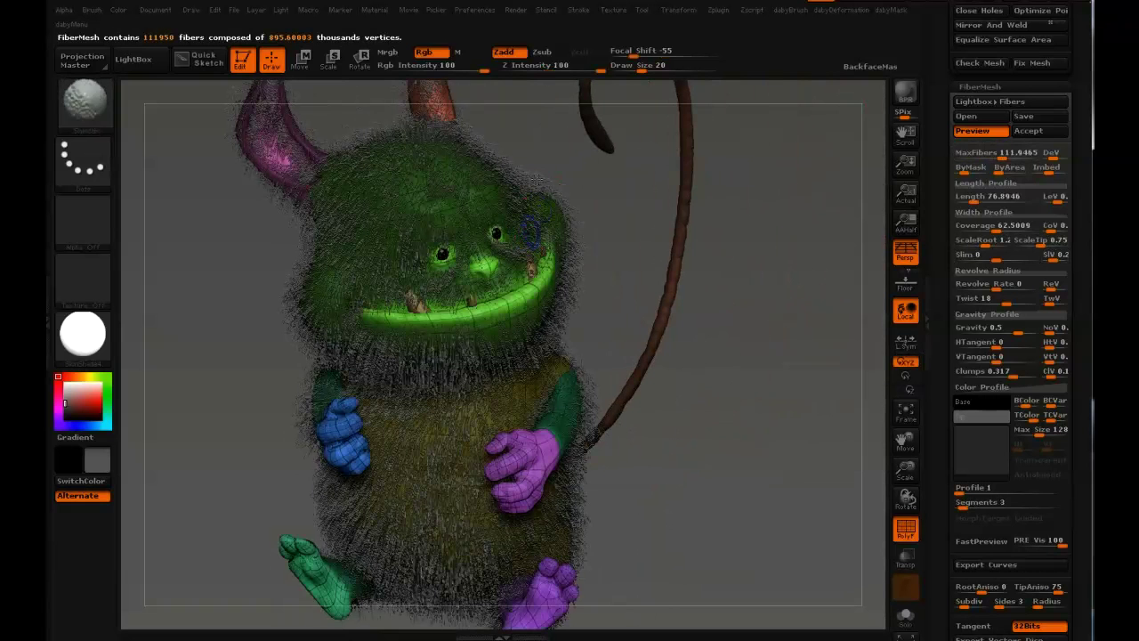
key(shift+f)
drag(990, 147, 983, 149)
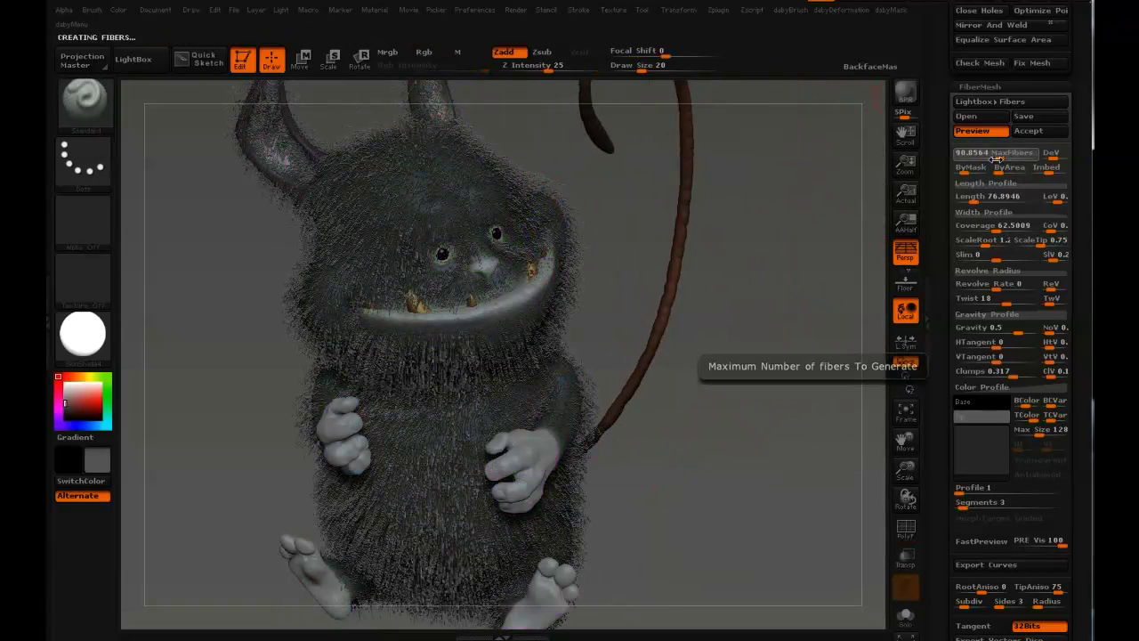
text(100)
key(Return)
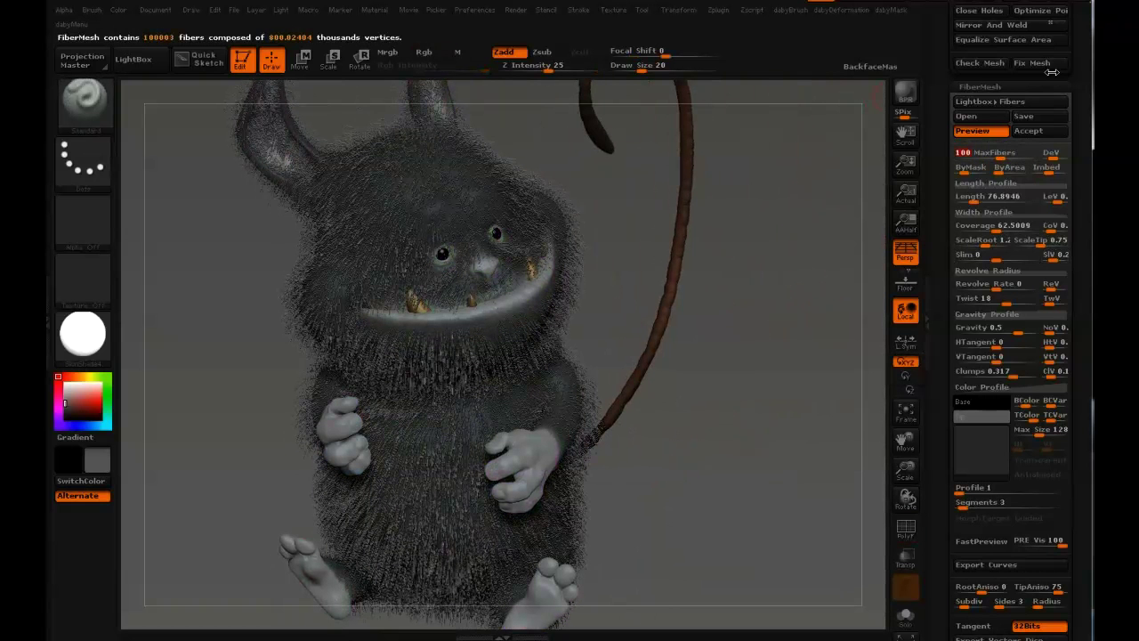
Lower the SubPixel antialiasing render quality and make a BPR render of the furry creature.
drag(618, 193, 497, 210)
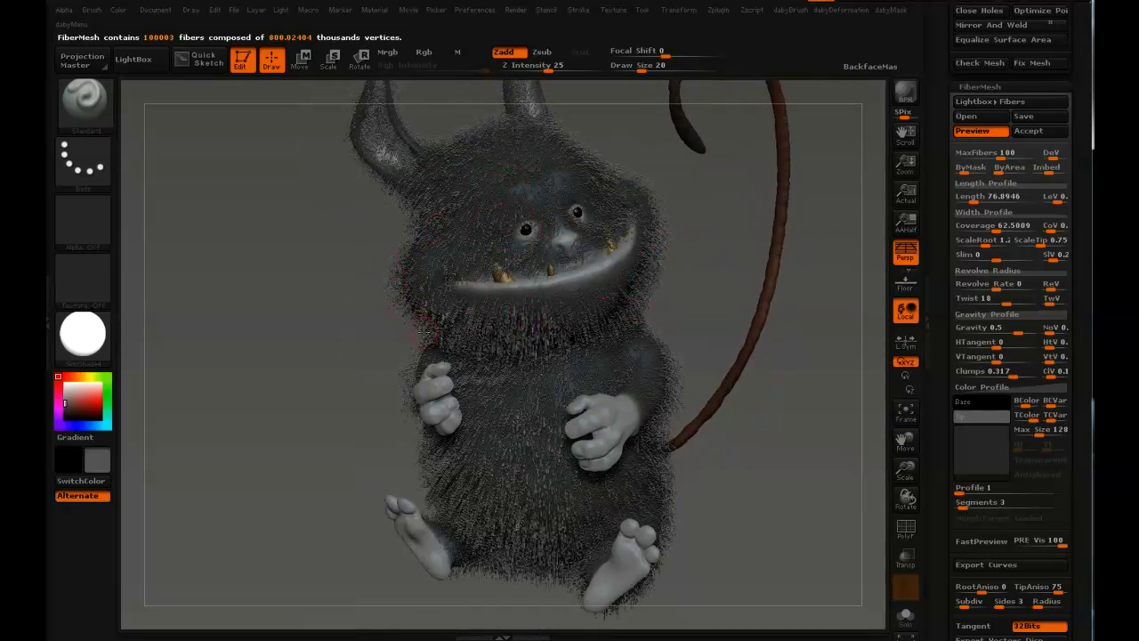
click(903, 116)
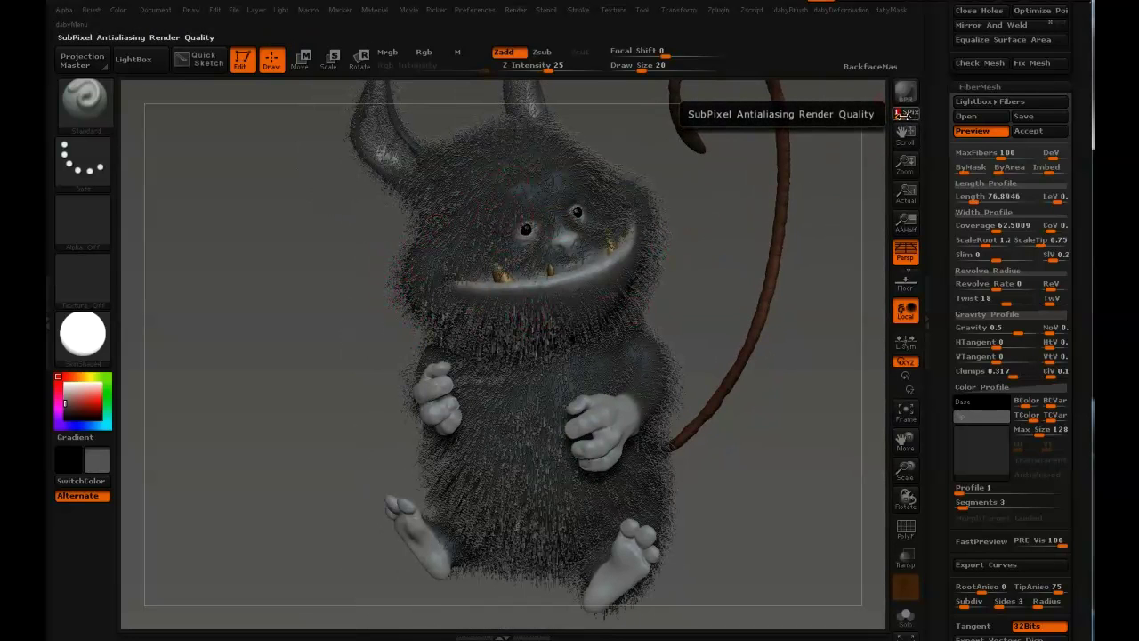
click(905, 91)
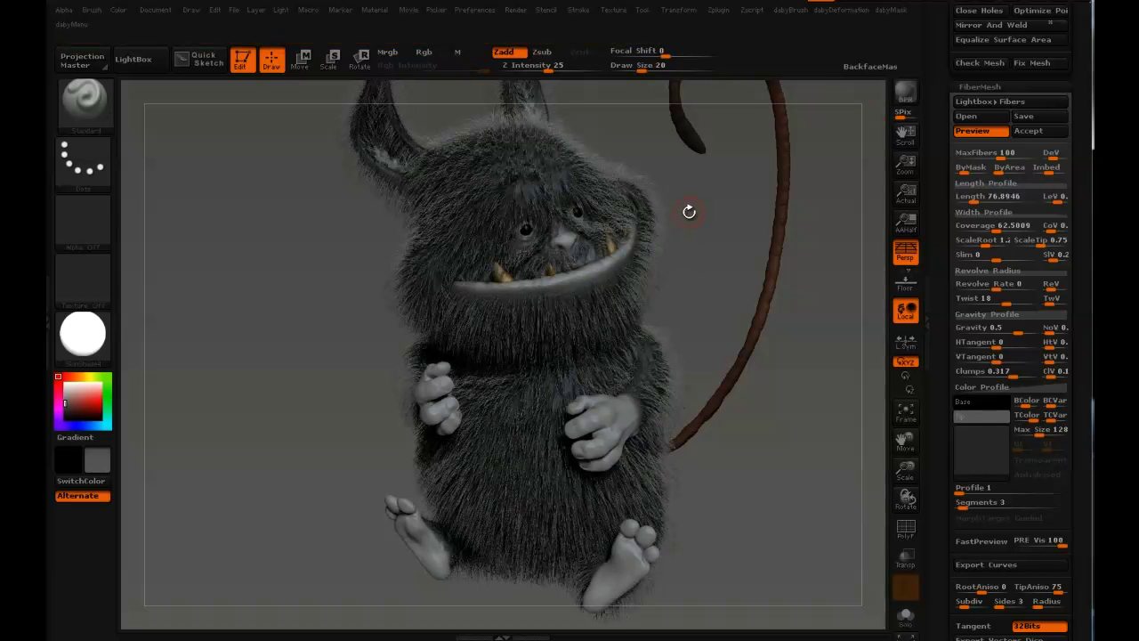
Set the BPR shadow resolution to 10 and adjust the shadow settings for the fur render.
click(516, 11)
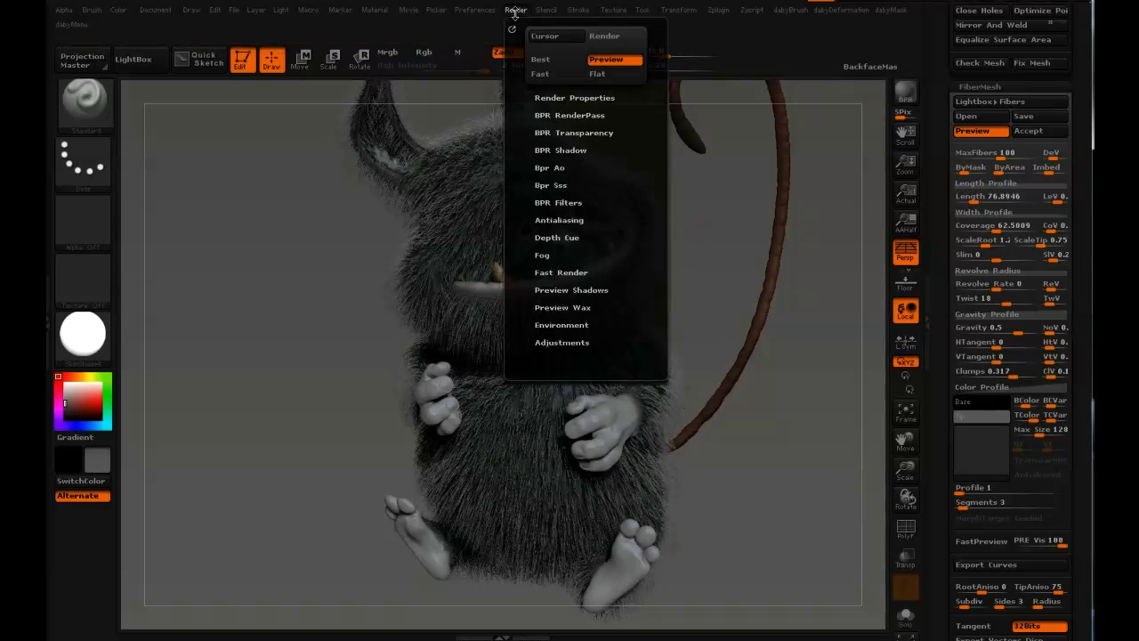
click(546, 149)
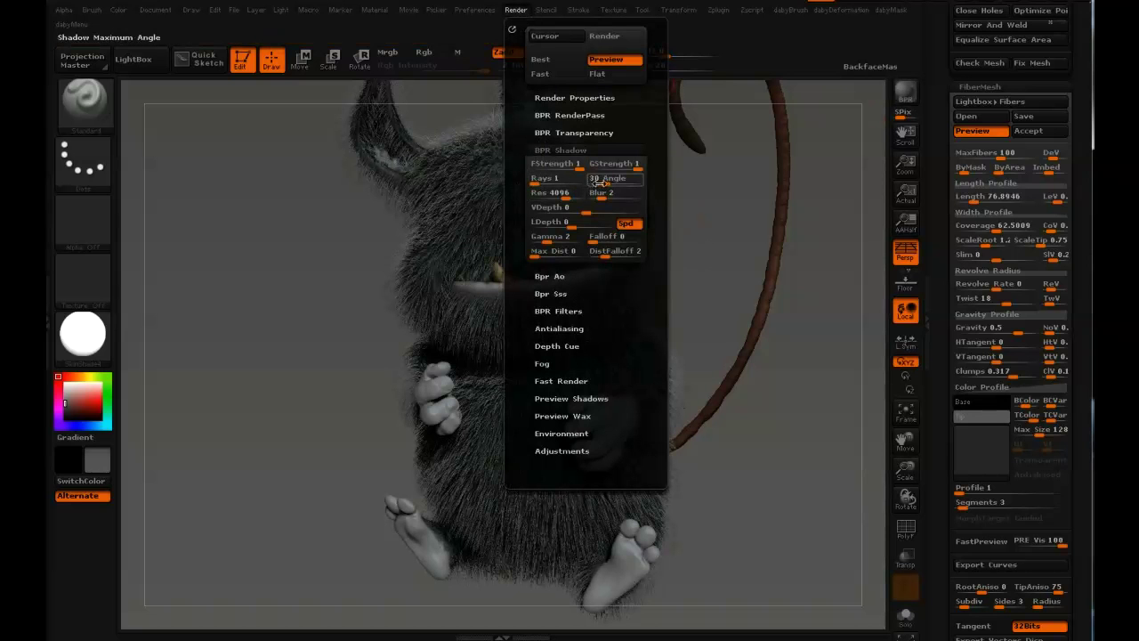
drag(566, 195, 561, 195)
text(10)
key(Return)
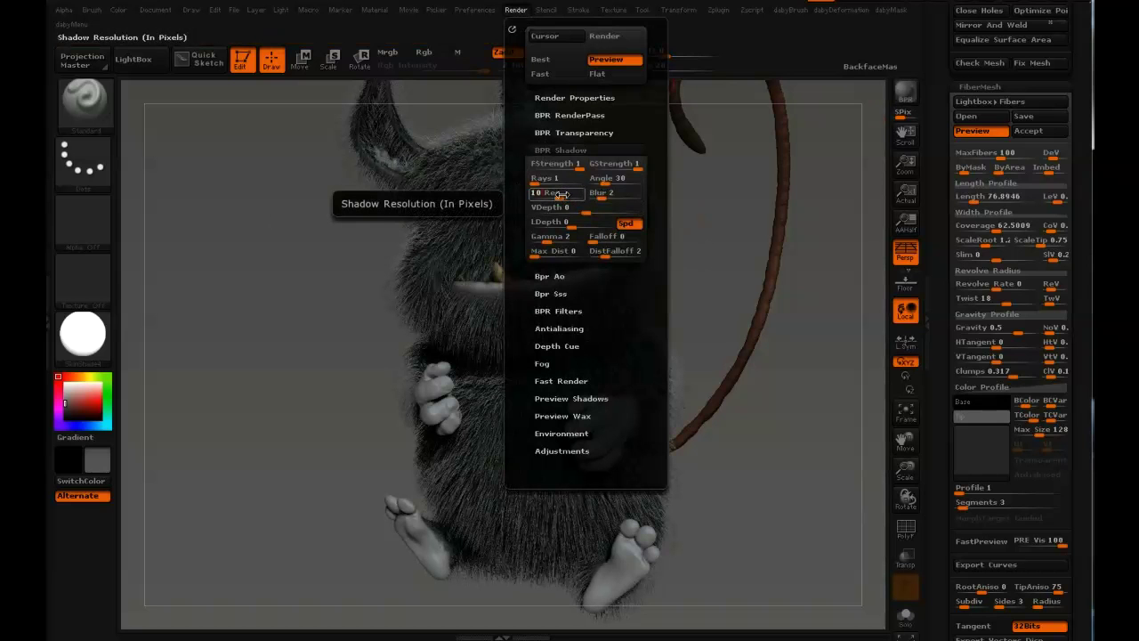
drag(603, 178, 595, 200)
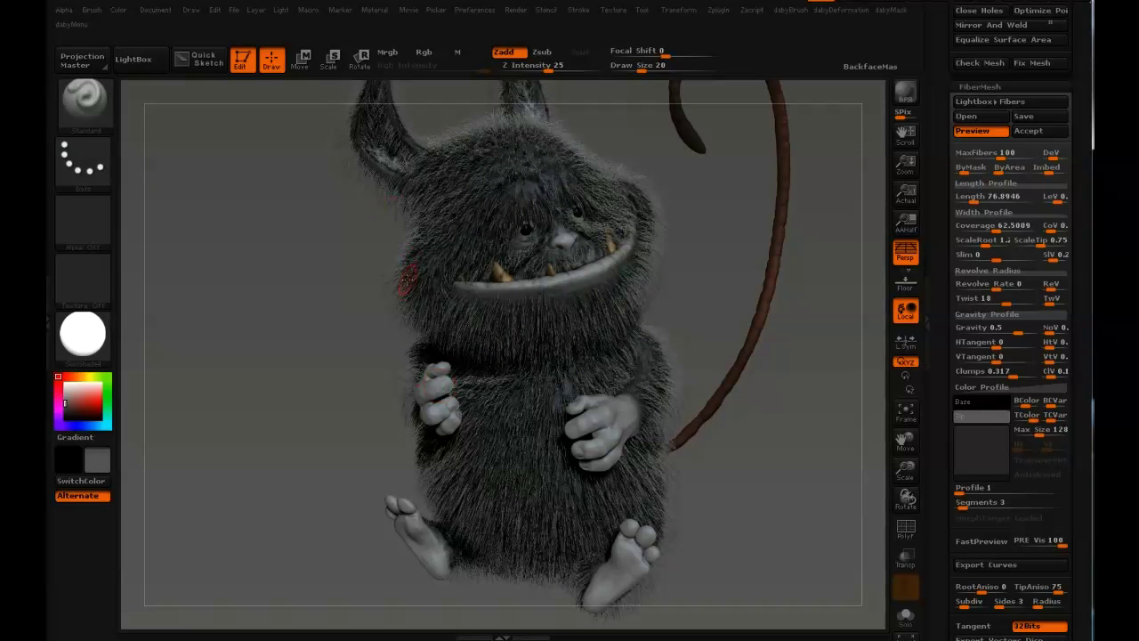
Set the fiber coverage to 119.7312 and render the fur with BPR.
click(1001, 226)
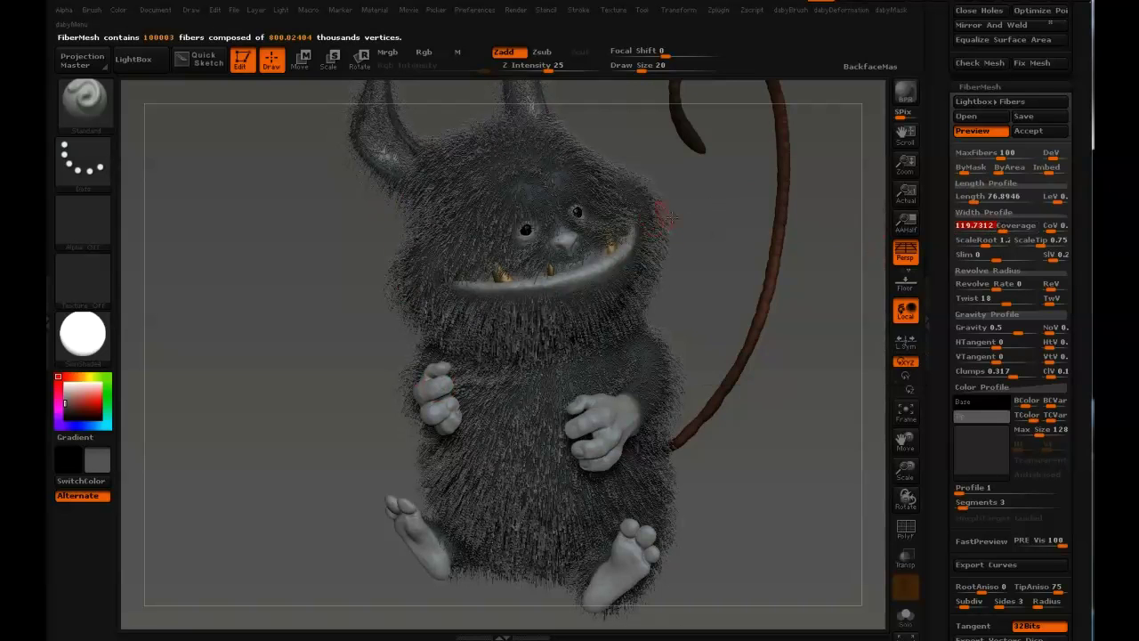
key(shift+r)
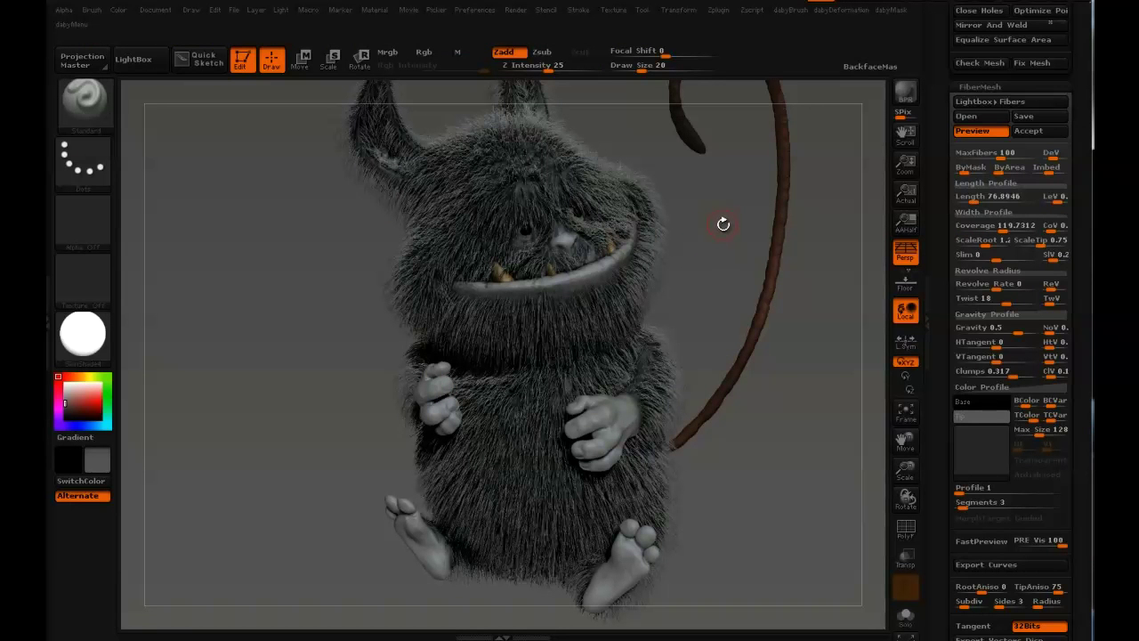
Set the maximum fibers to 120 and render the fur, including a close view of the creature's head.
drag(993, 157, 1003, 156)
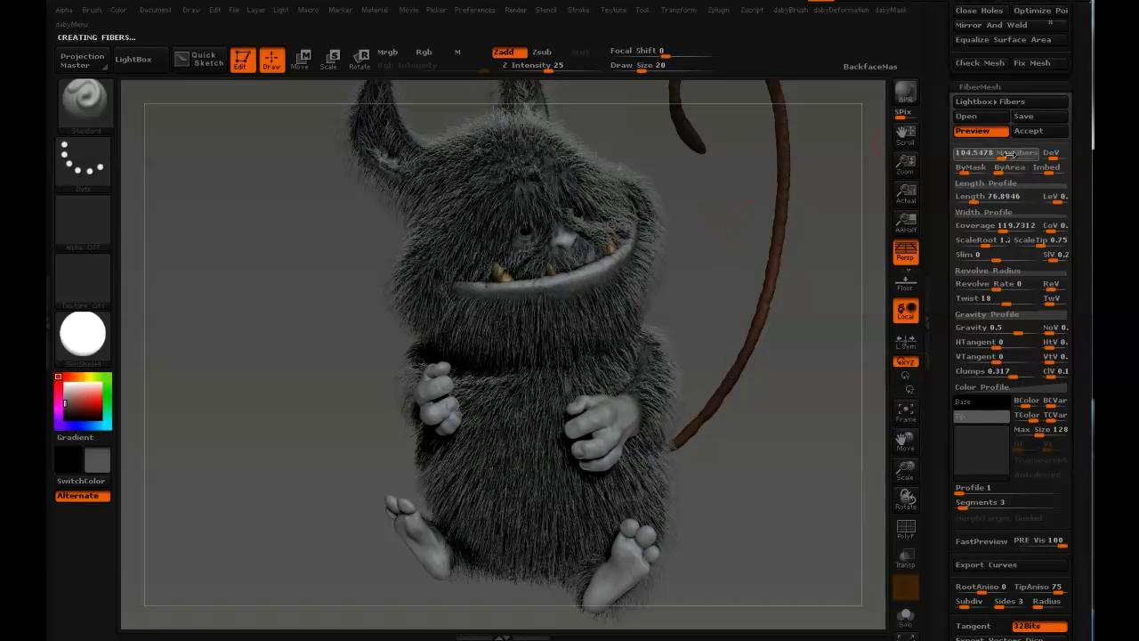
click(974, 152)
text(120)
key(Return)
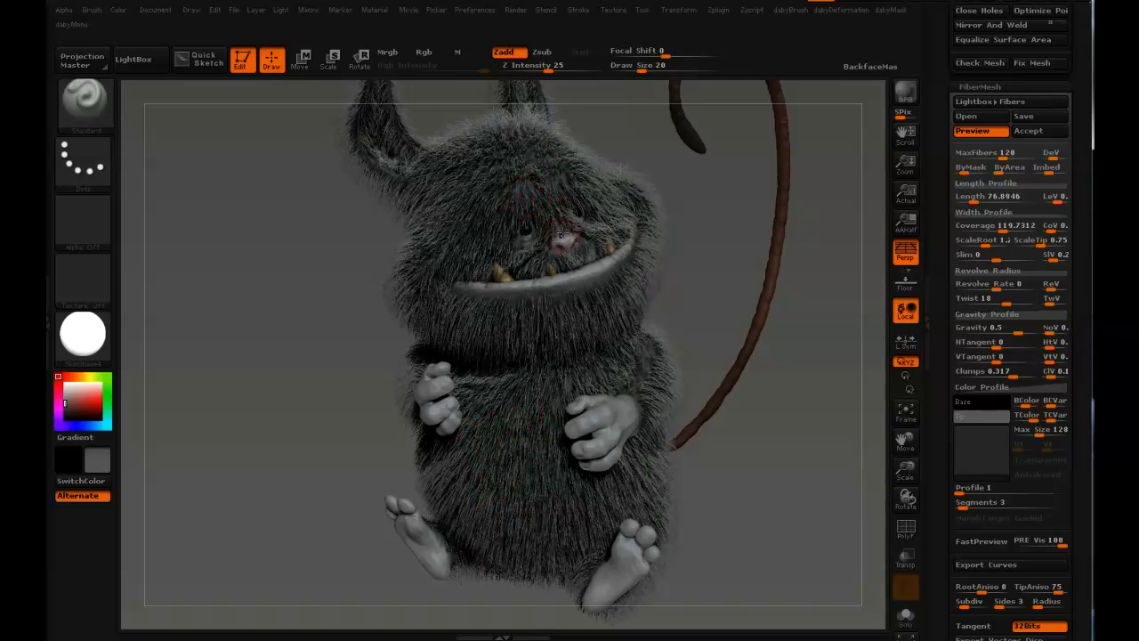
right_drag(561, 243, 560, 324)
alt+right_drag(538, 210, 623, 251)
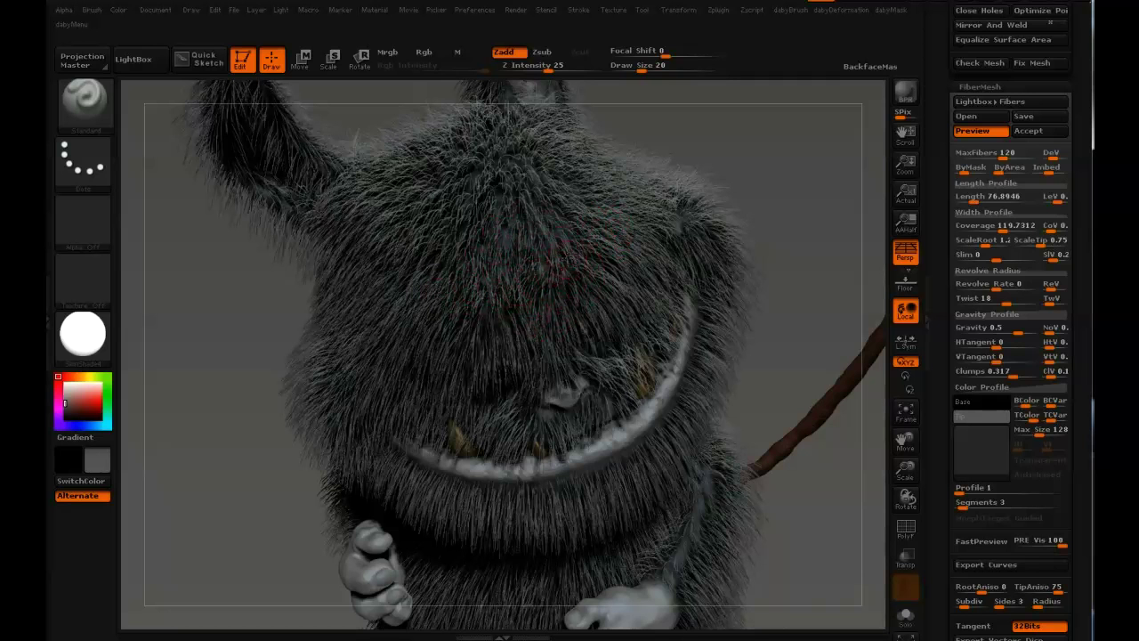
Set the maximum fibers to 160 and render the creature's head and upper body.
mouse_move(558, 287)
right_down()
mouse_move(563, 303)
mouse_move(544, 254)
mouse_move(549, 307)
right_up()
click(979, 131)
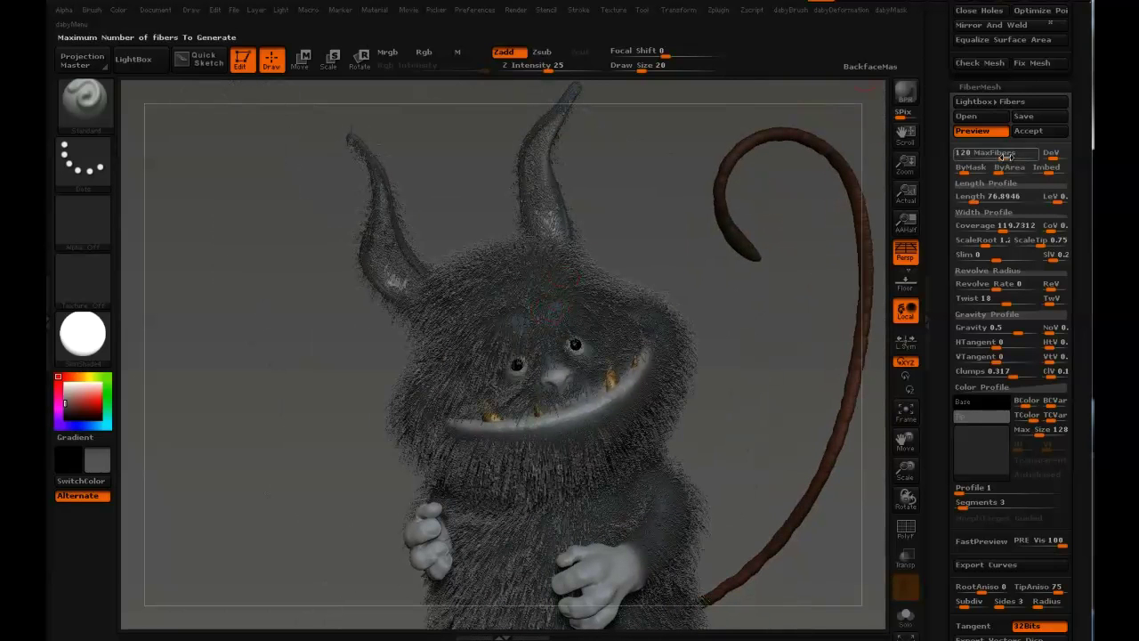
text(160)
key(Return)
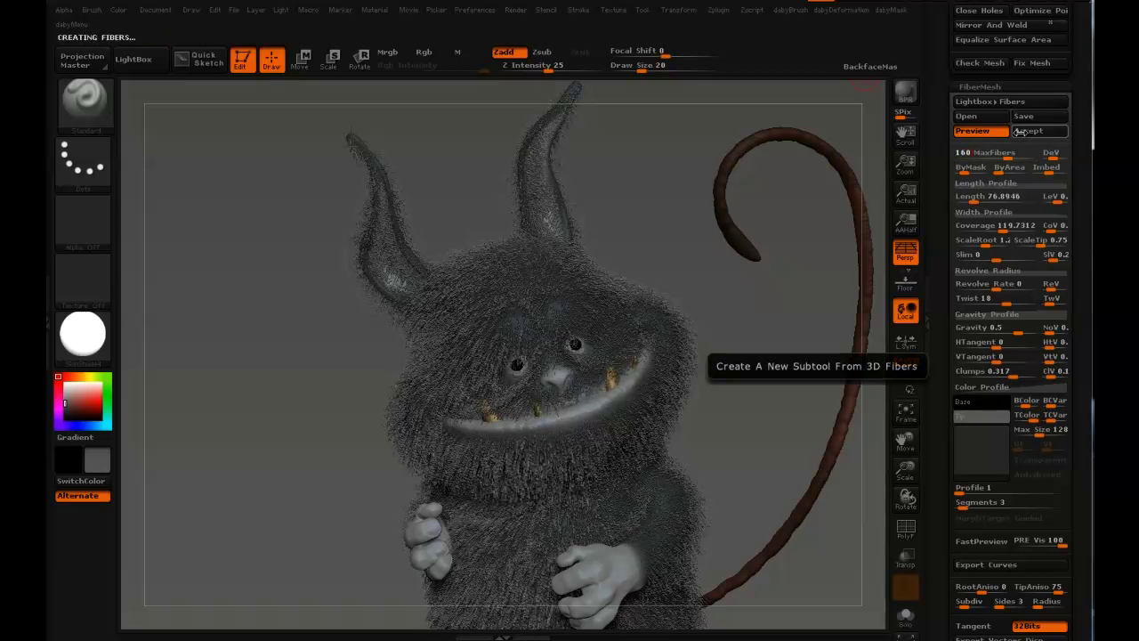
alt+drag(626, 259, 714, 198)
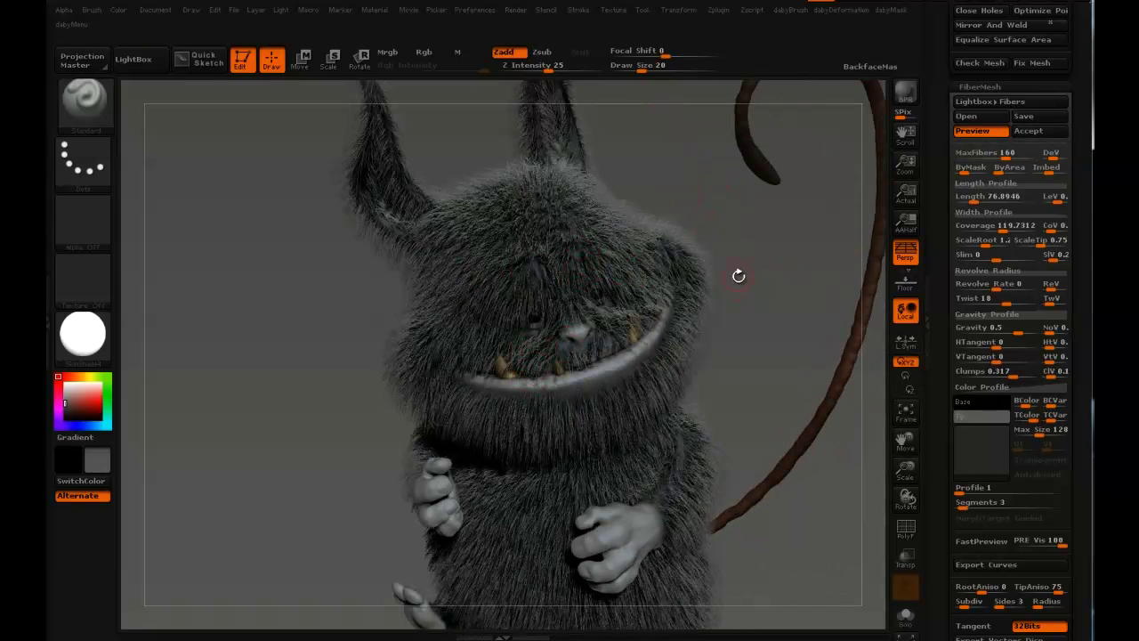
Examine the previewed fur on the creature's face and body from several angles and distances.
key(ctrl+shift)
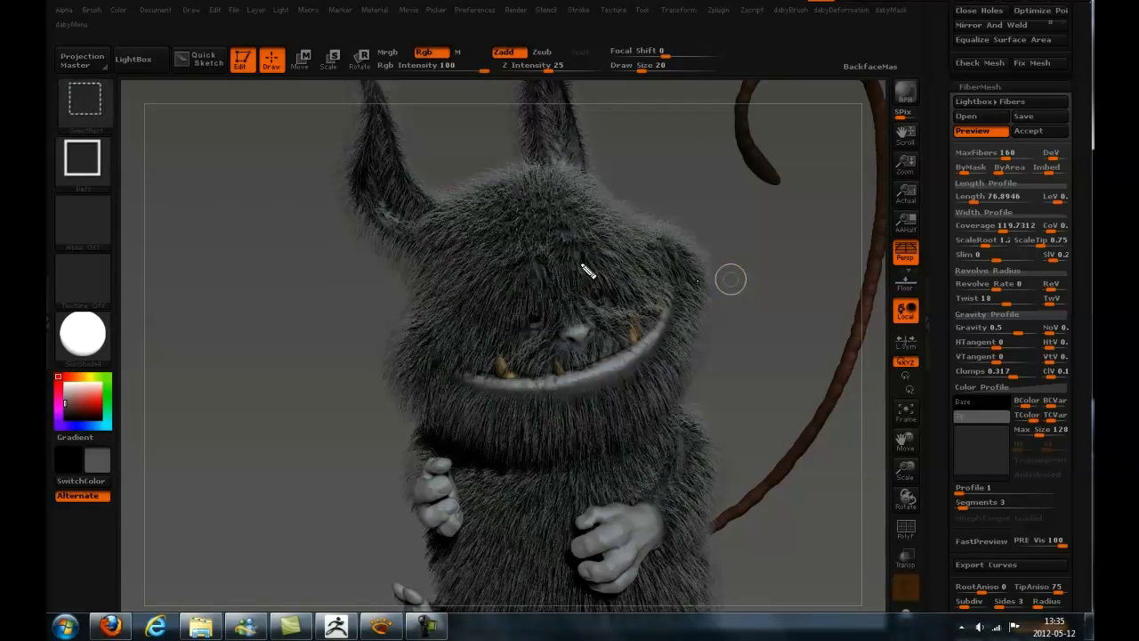
mouse_move(525, 291)
mouse_down()
mouse_move(602, 275)
mouse_move(591, 245)
mouse_up()
mouse_move(547, 347)
mouse_down()
mouse_move(568, 368)
mouse_move(623, 335)
mouse_move(533, 339)
mouse_up()
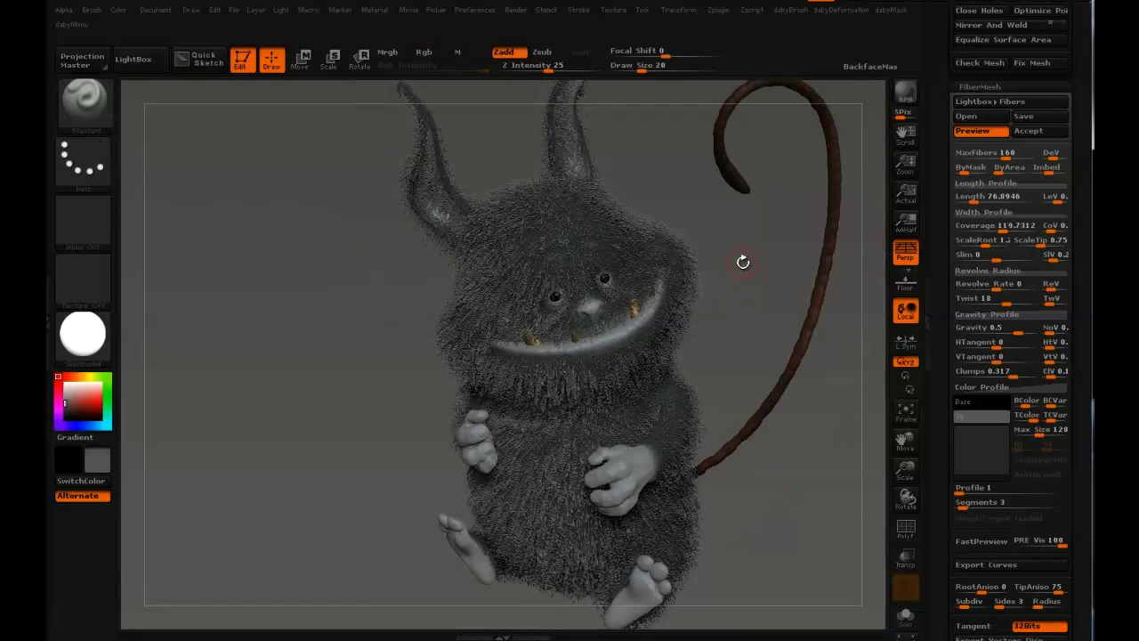
mouse_move(756, 262)
mouse_down()
mouse_move(720, 300)
mouse_move(743, 250)
mouse_move(759, 246)
mouse_up()
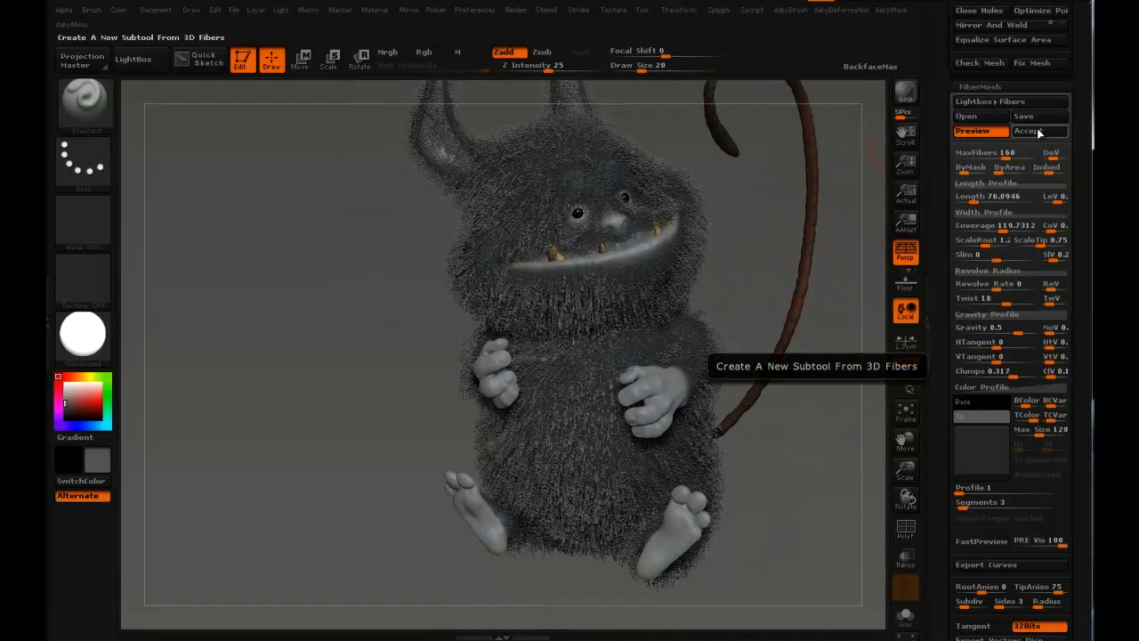
drag(776, 160, 729, 237)
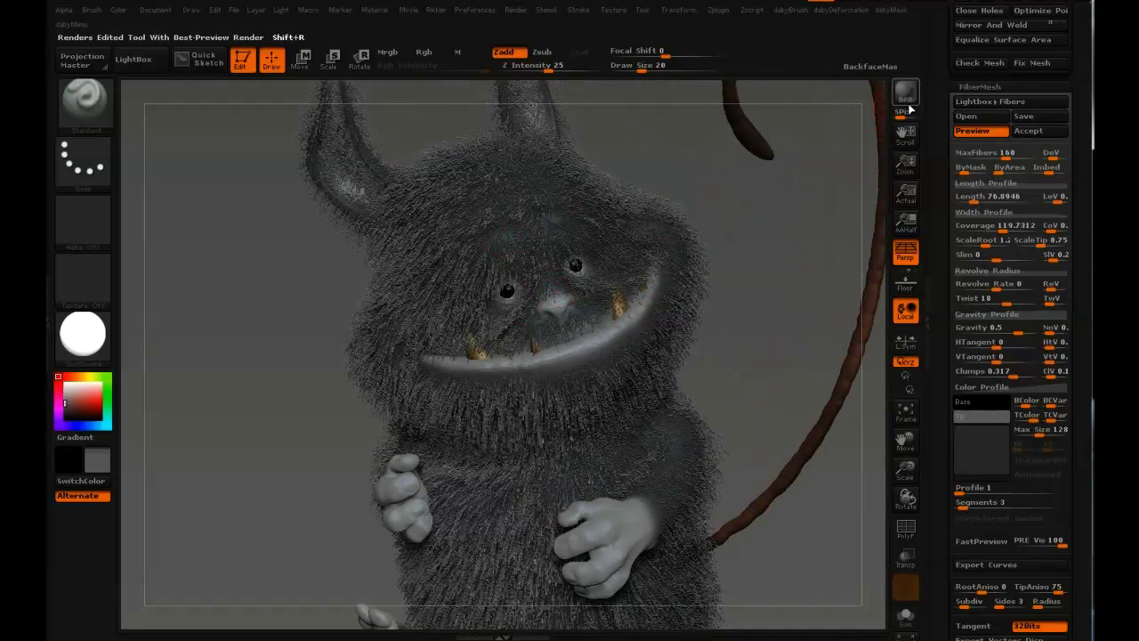
drag(662, 178, 613, 170)
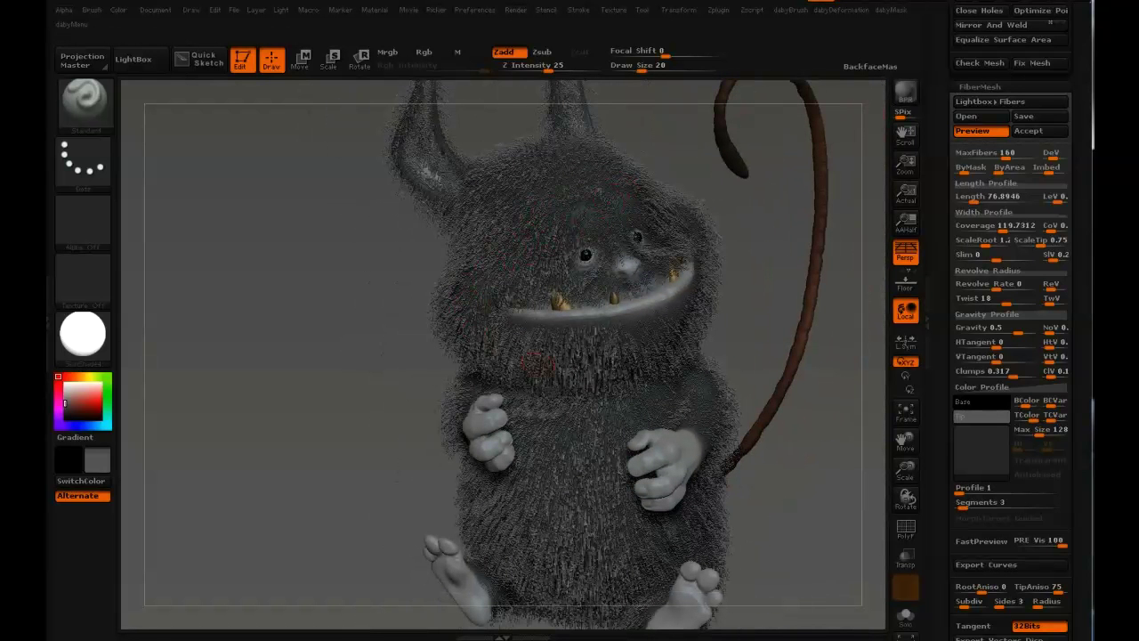
drag(550, 341, 731, 372)
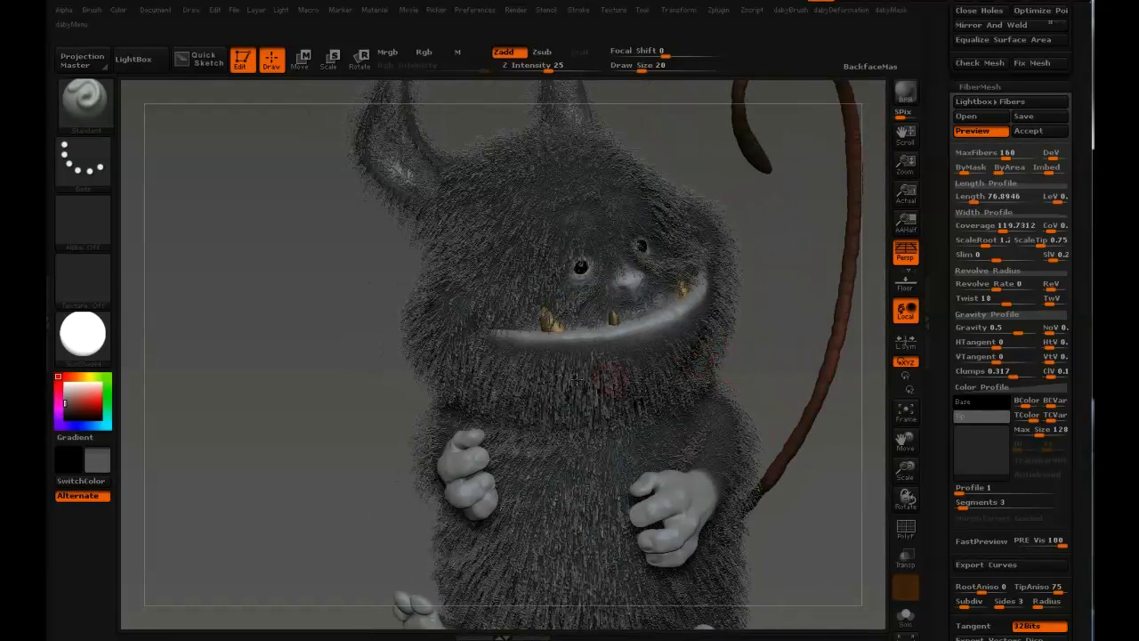
Accept the fiber preview as a new subtool with Fast Preview mode activated.
click(1029, 131)
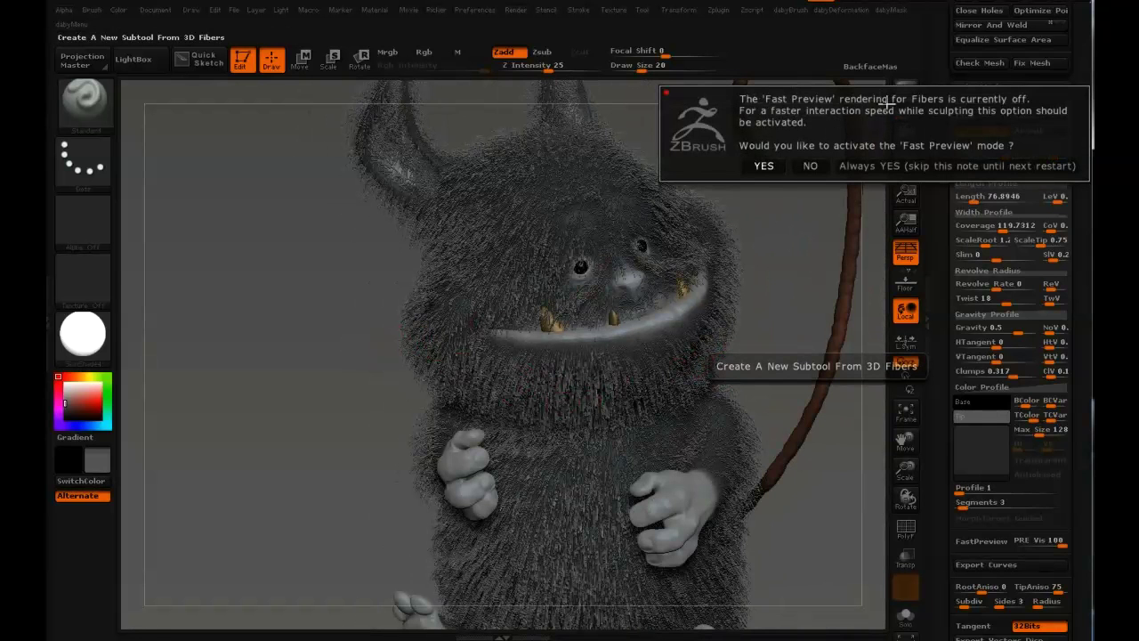
click(766, 165)
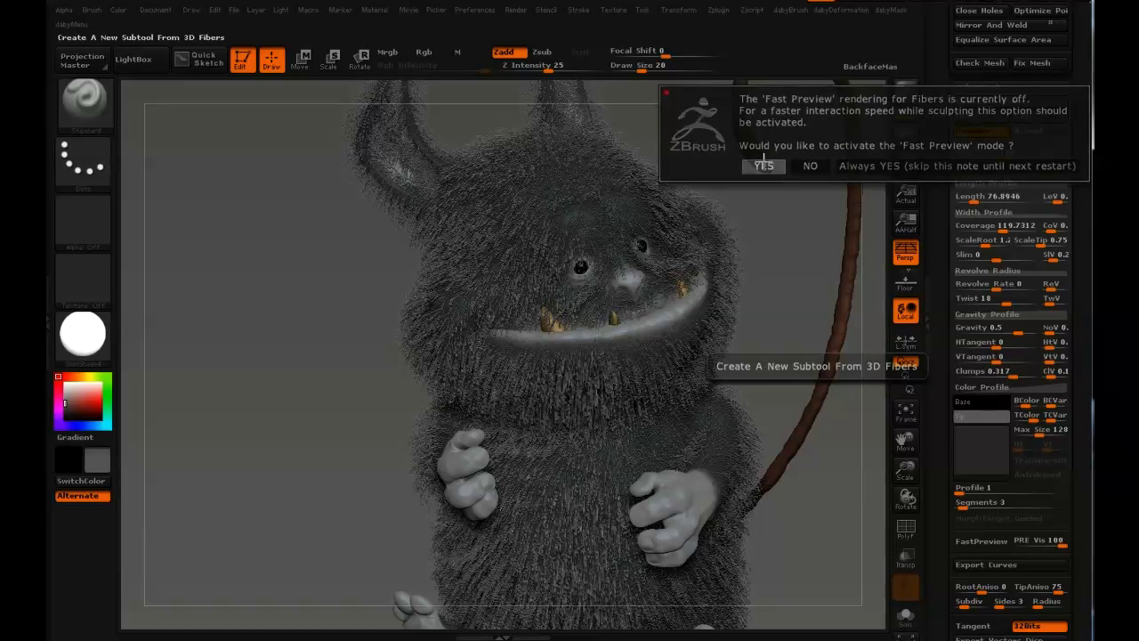
drag(809, 357, 685, 281)
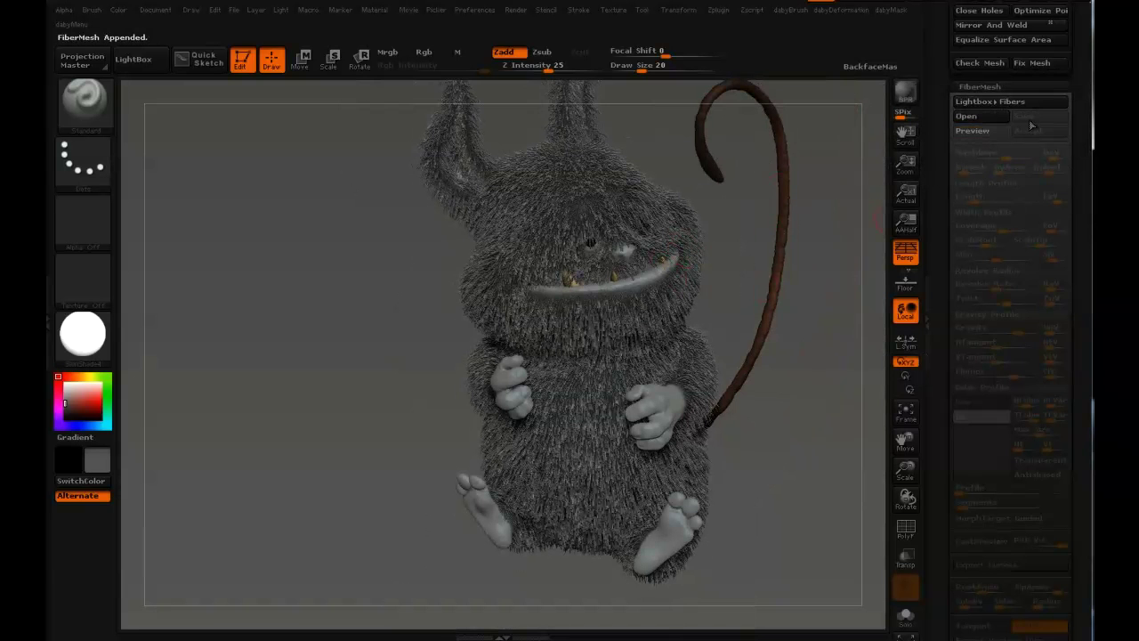
Select the new fibers subtool and toggle Fast Preview to compare the fur display, leaving it off for a close view of the mouth.
drag(938, 147, 926, 399)
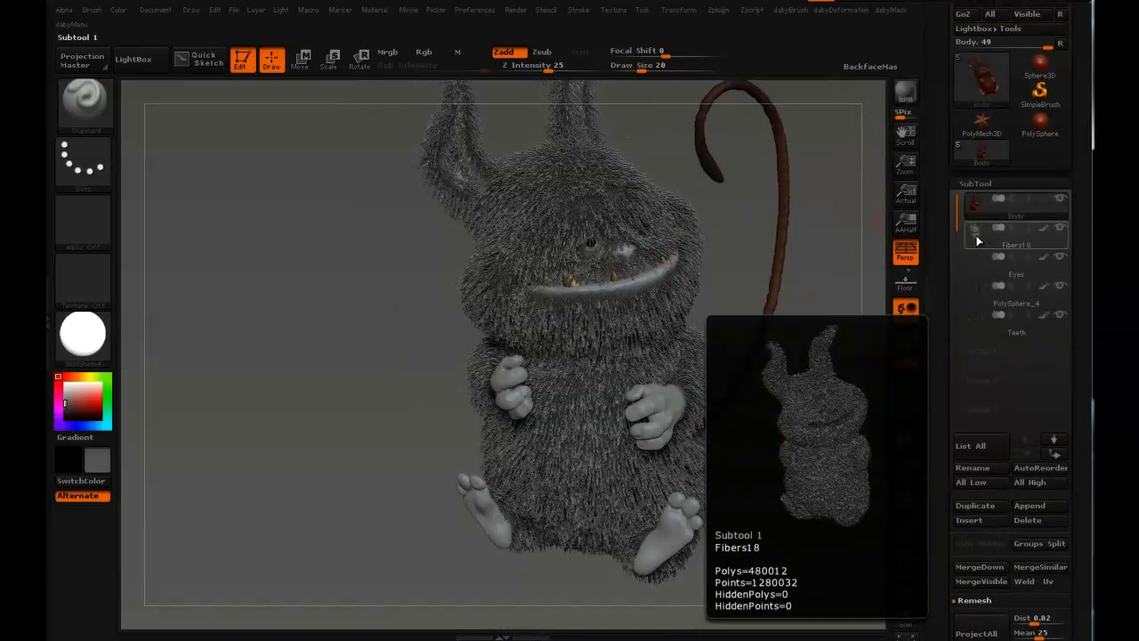
click(976, 235)
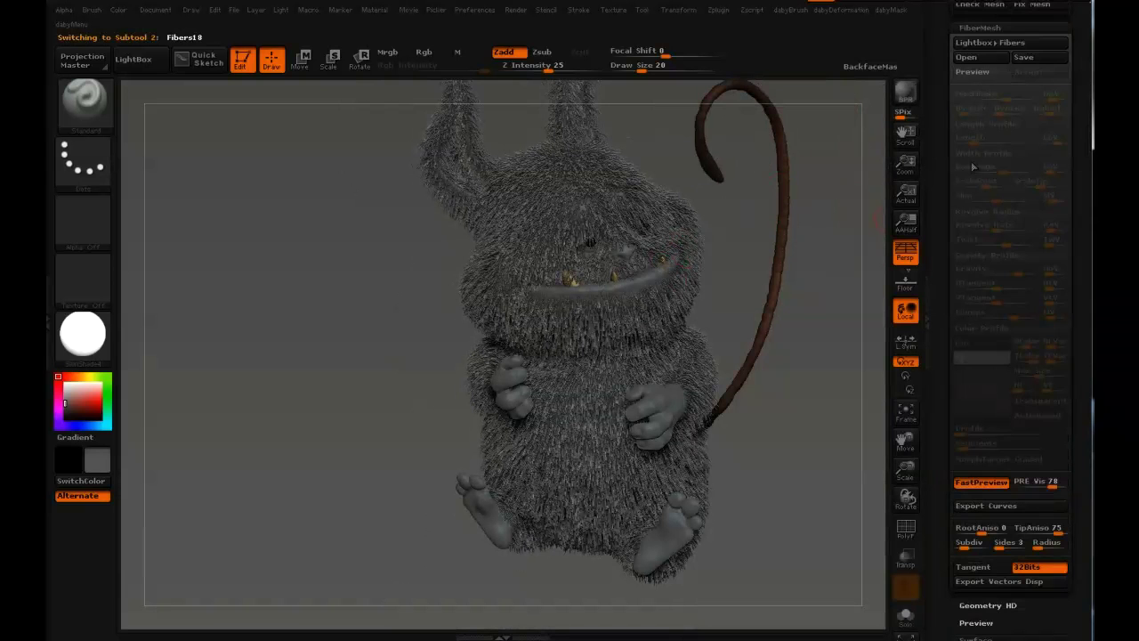
drag(941, 409, 938, 316)
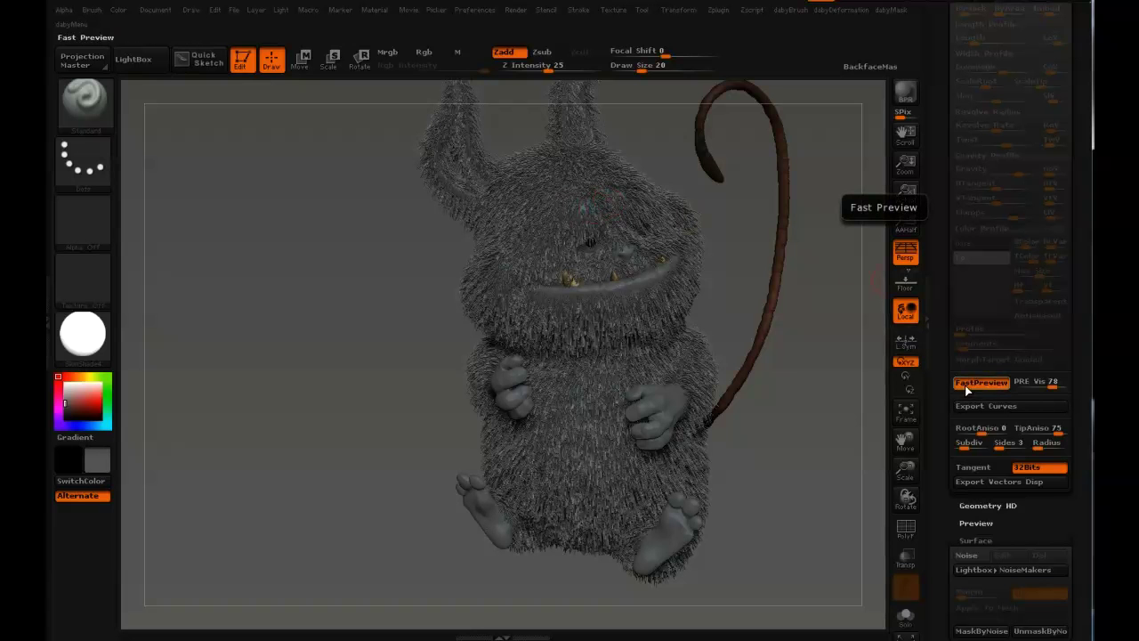
click(989, 386)
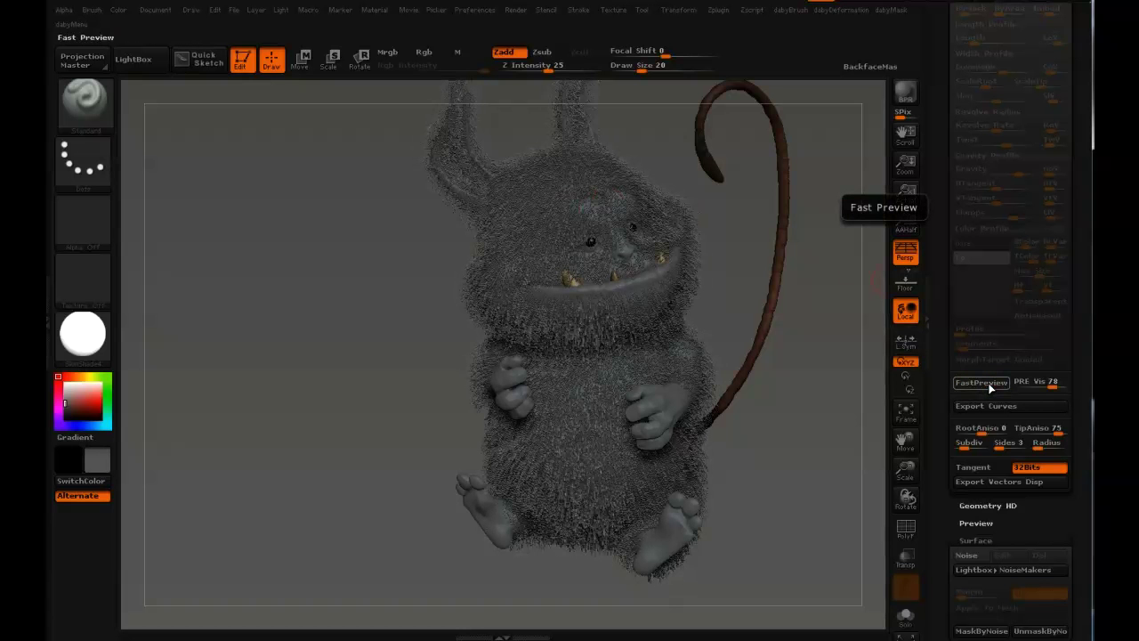
click(989, 384)
click(989, 386)
right_drag(628, 293, 686, 477)
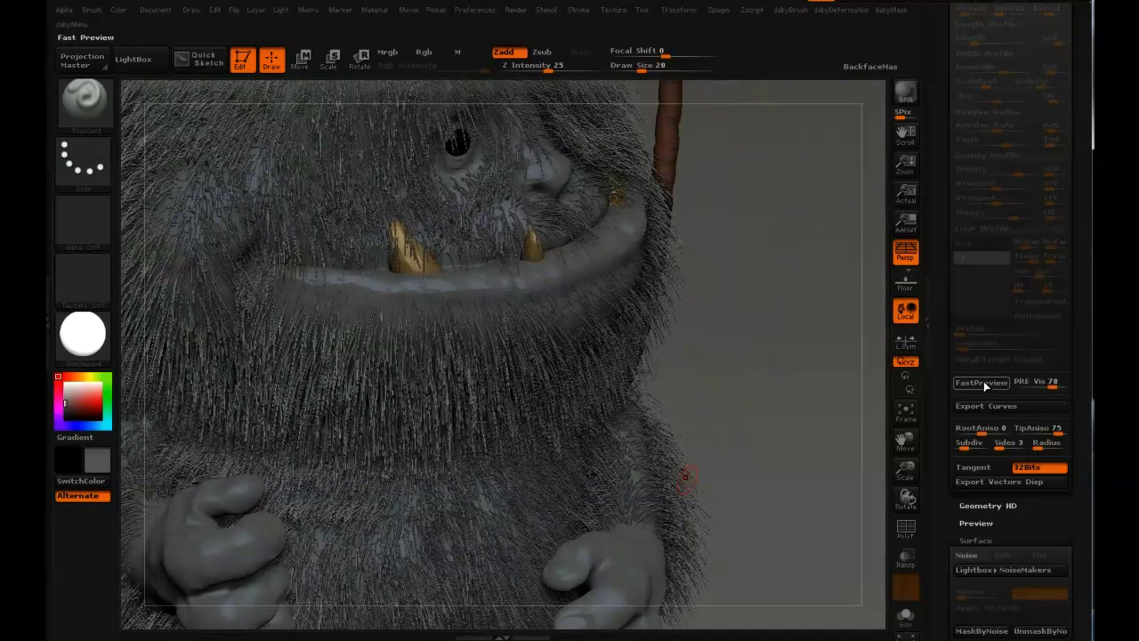
Enable Fast Preview for the fibers subtool and set its preview fibers visibility to 100.
click(983, 383)
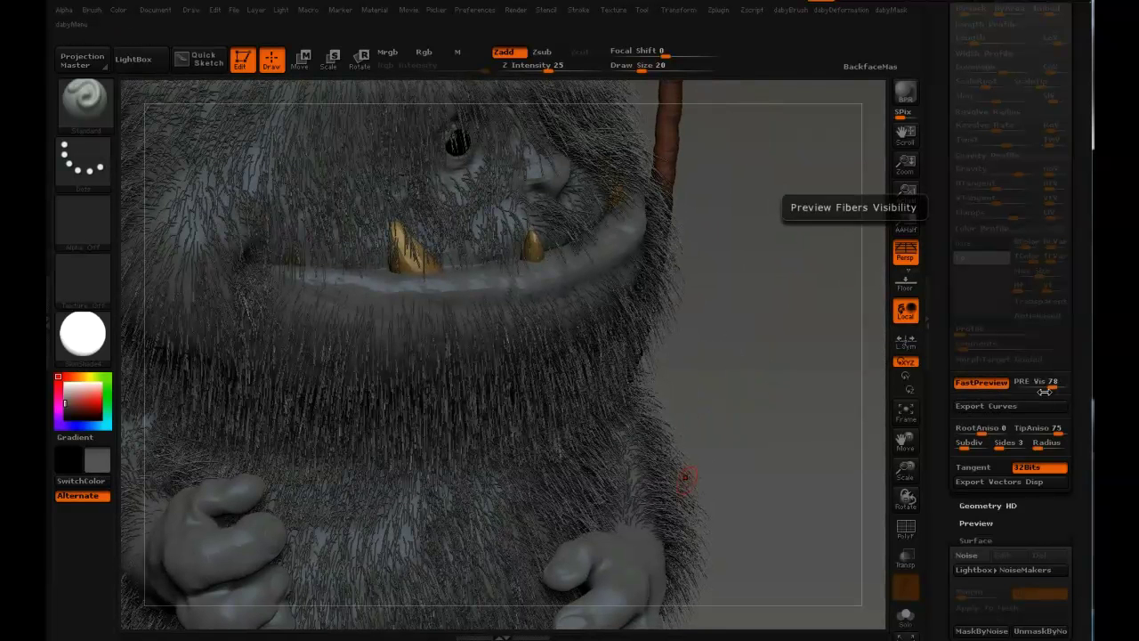
drag(1052, 384, 1079, 386)
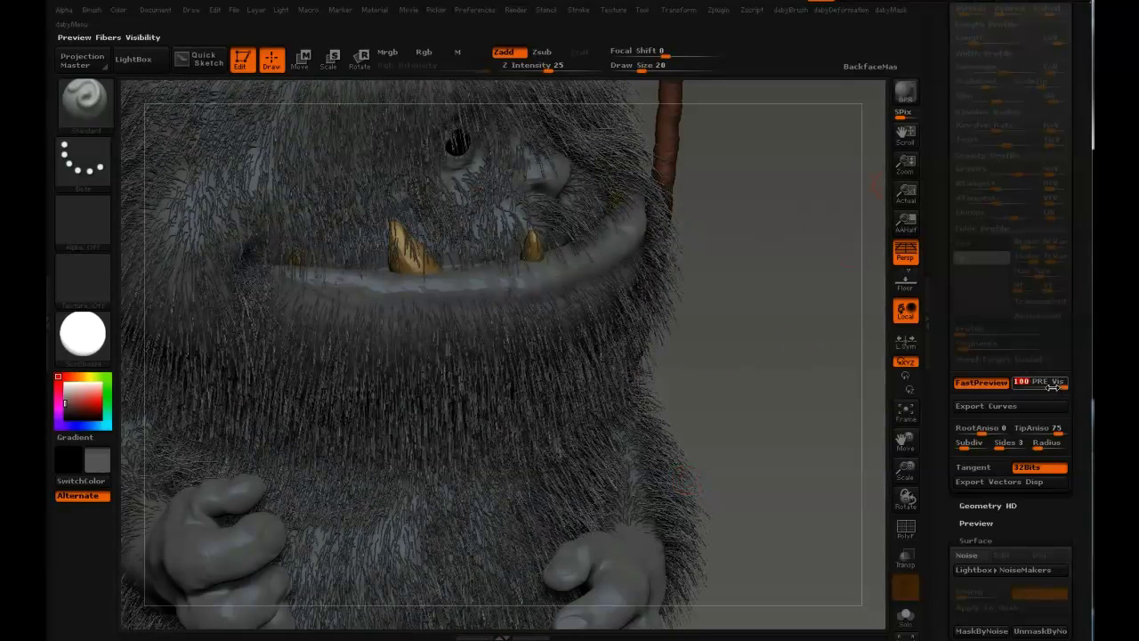
mouse_move(1049, 387)
mouse_down()
mouse_move(1032, 386)
mouse_move(1065, 387)
mouse_up()
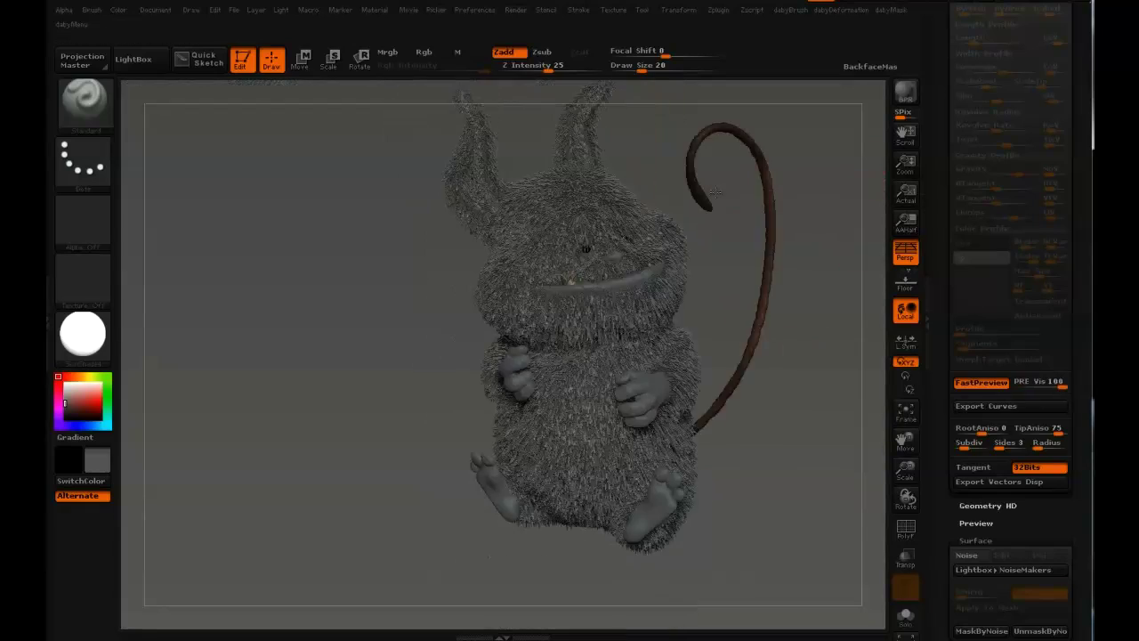